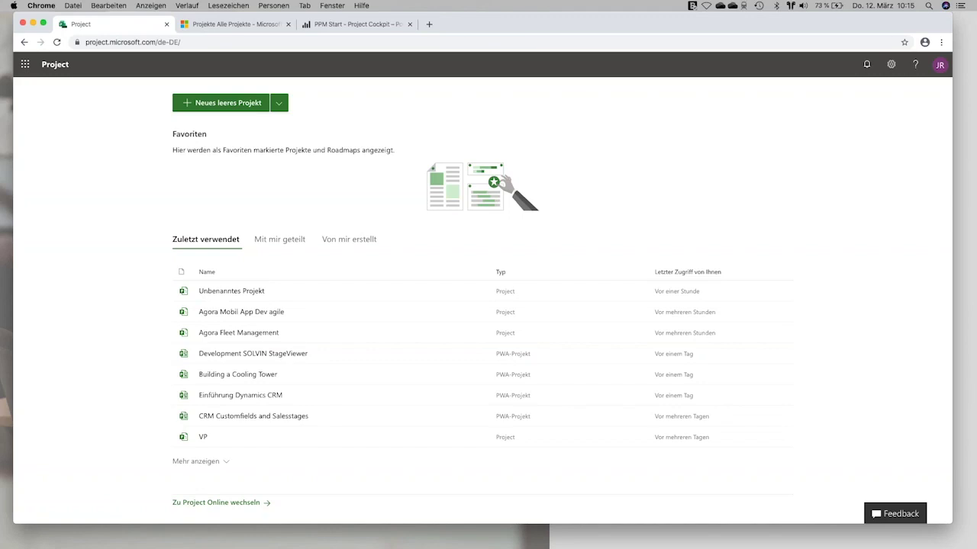
Check the roadmap option in the creation dropdown, then start a new blank project
click(281, 103)
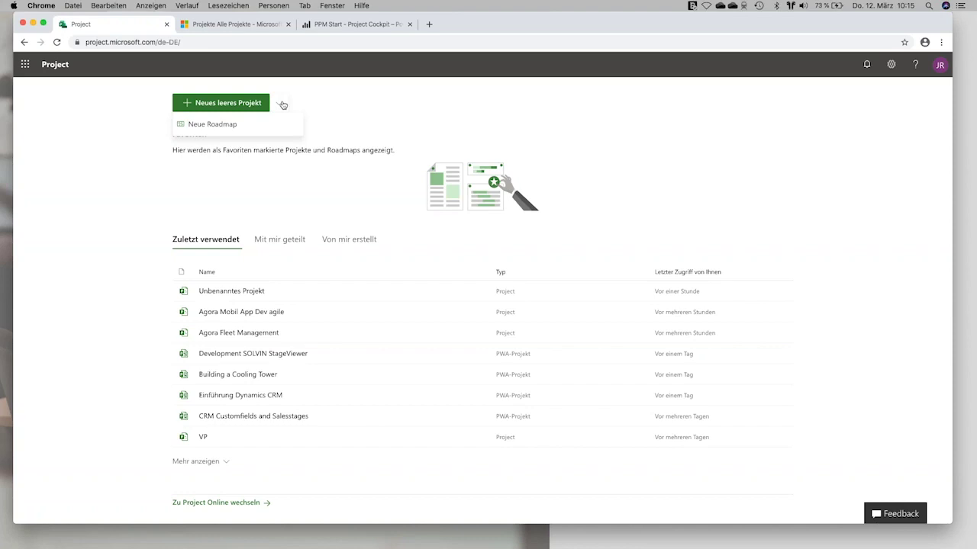
click(329, 106)
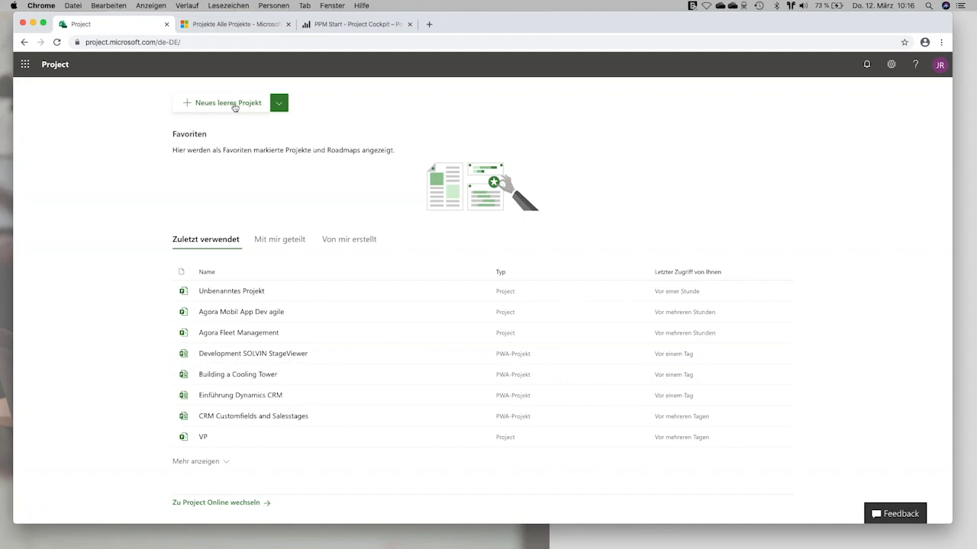
click(234, 104)
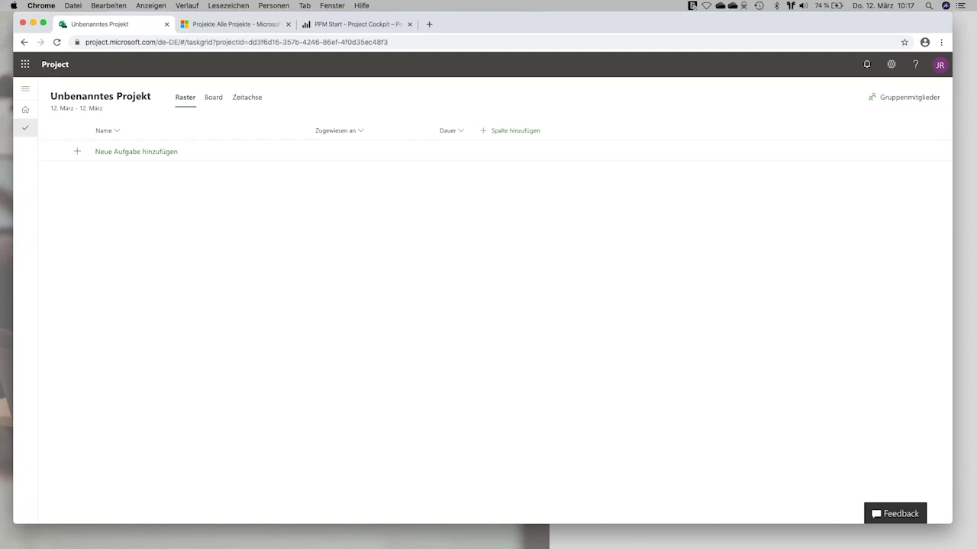
Enlarge the page and enter the tasks Konzeption, Planung and Realisierung in the grid
key(super+plus)
key(super+plus)
key(super+plus)
key(super+plus)
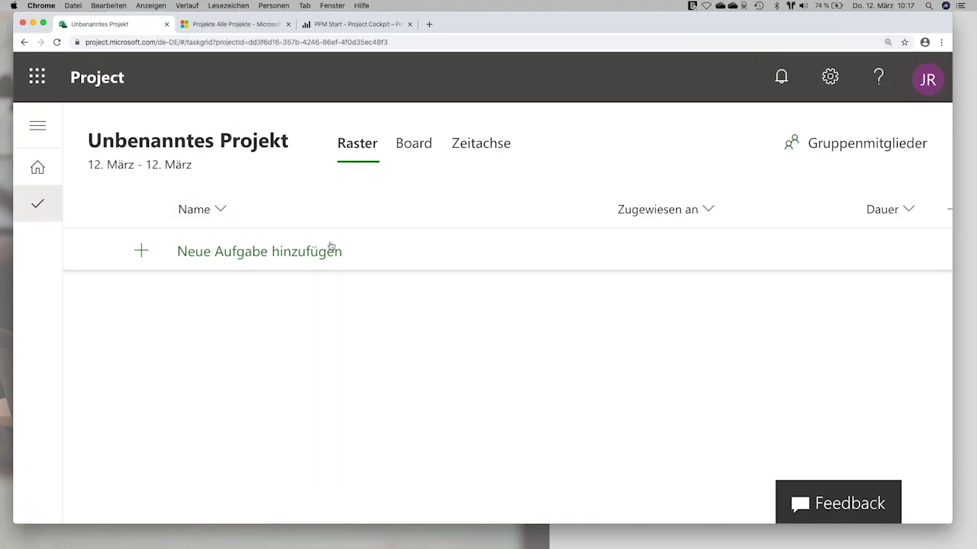
click(331, 248)
text(Konzeption)
key(Return)
text(Planung)
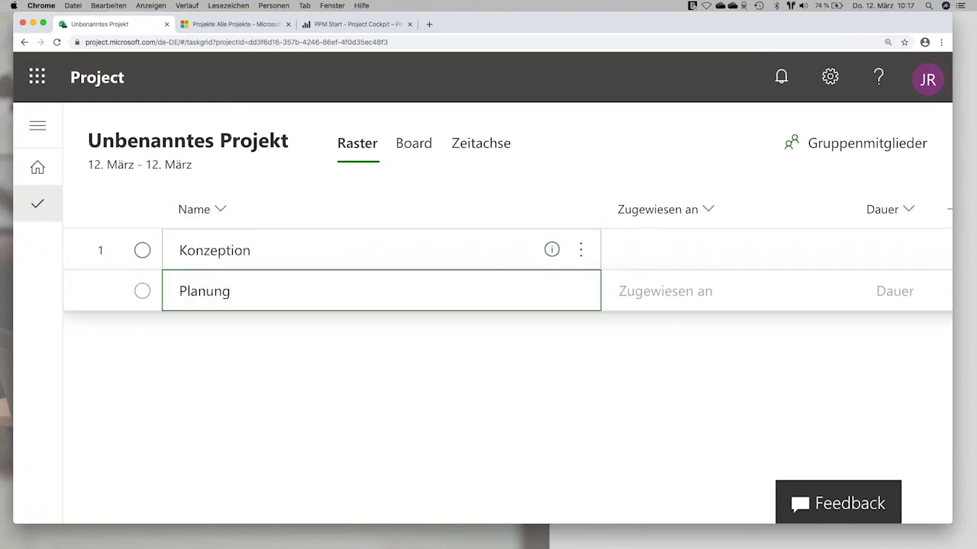
key(Return)
text(Realisierung)
key(Return)
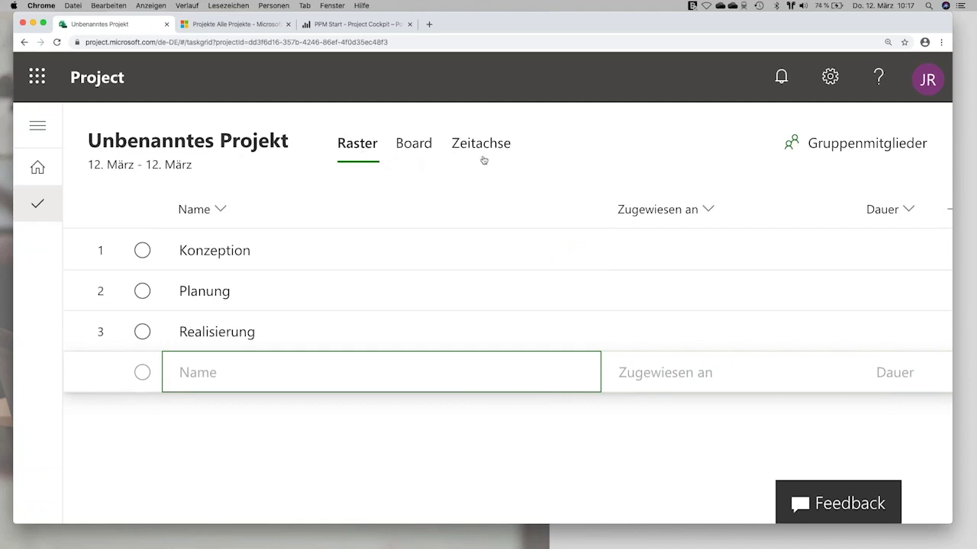
Add the Aufwand column to the grid and place it before Dauer
key(super+minus)
key(super+minus)
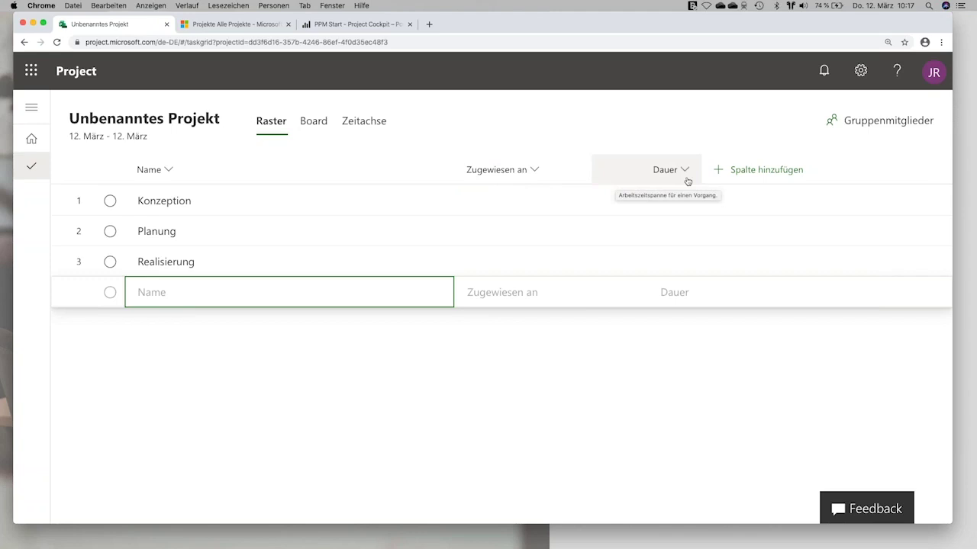
click(757, 174)
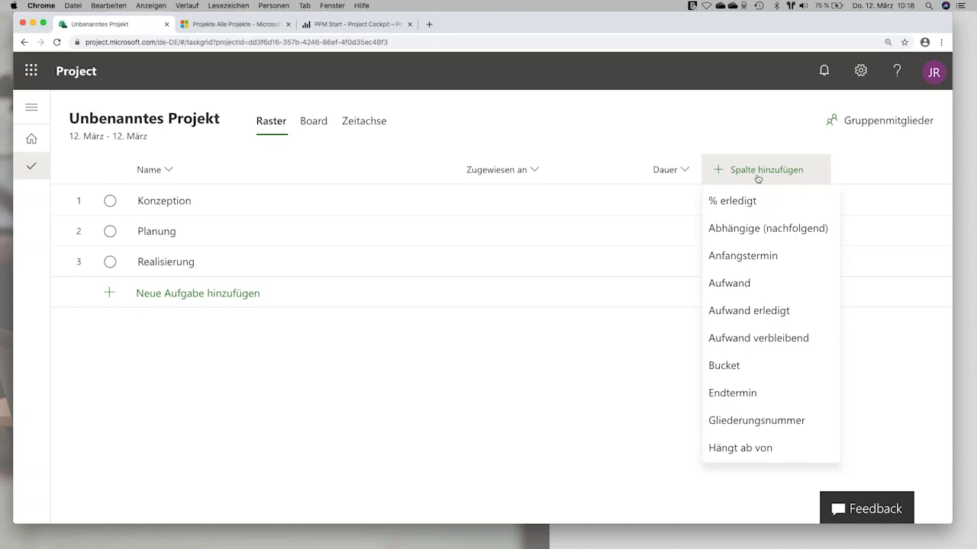
click(739, 285)
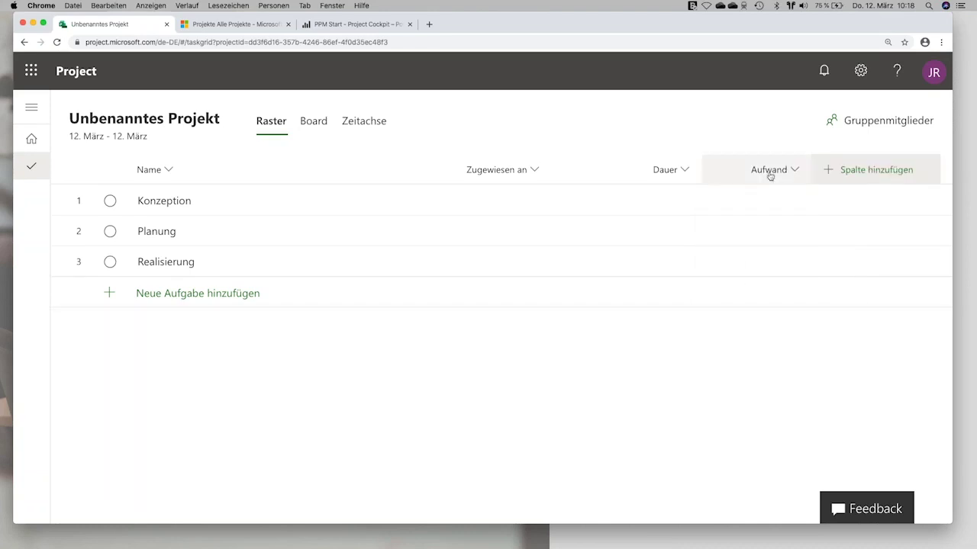
drag(771, 173, 674, 168)
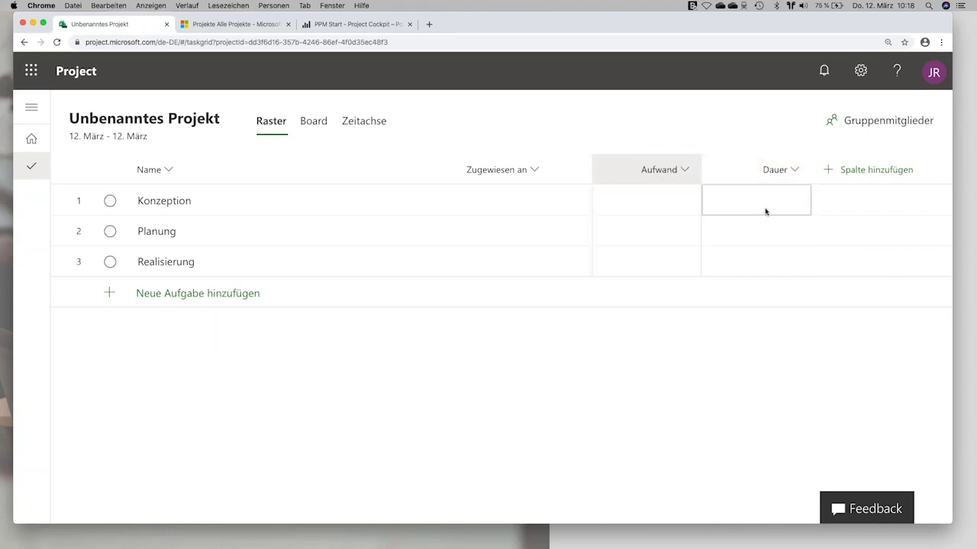
Add the Gliederungsnummer column to the task grid
click(869, 171)
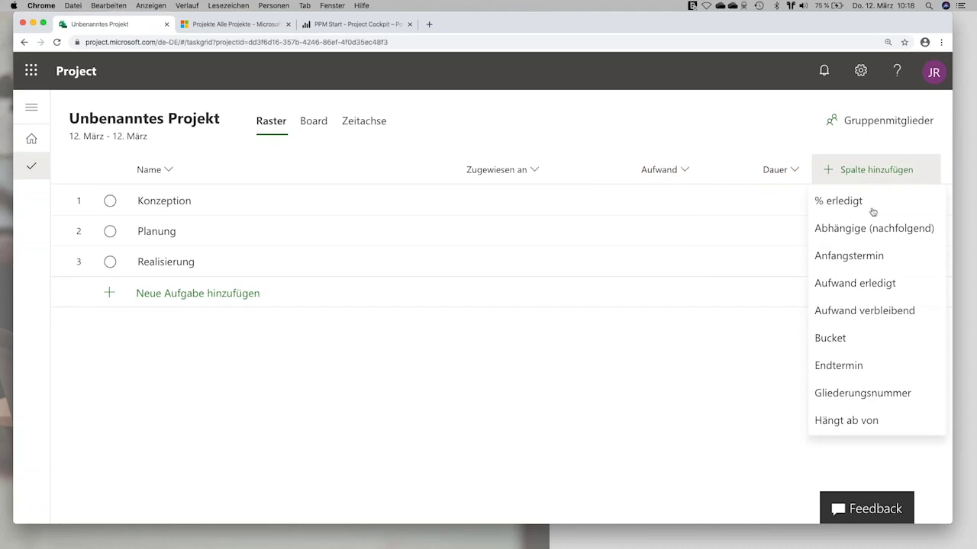
click(862, 393)
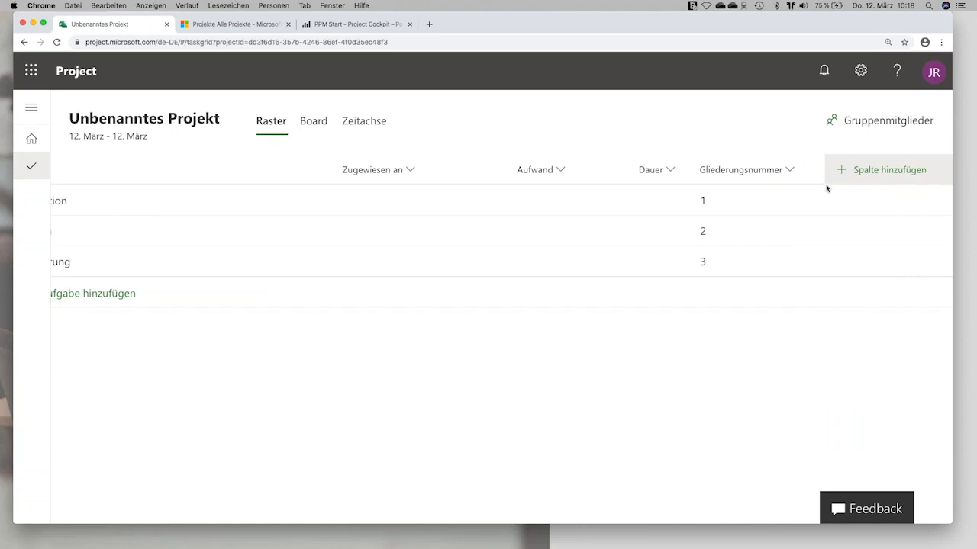
drag(752, 169, 318, 188)
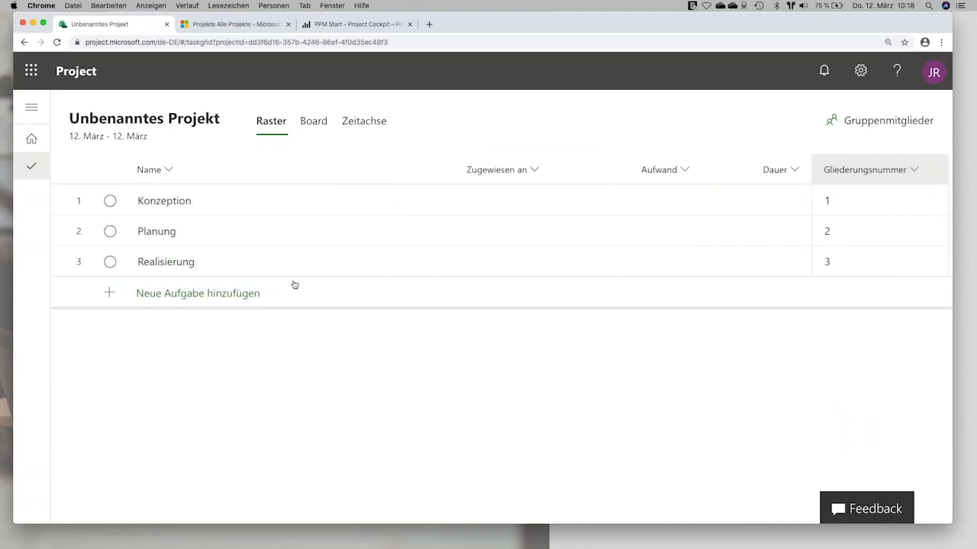
At 125 % zoom, move Gliederungsnummer ahead of Name and narrow the Name column
key(super+minus)
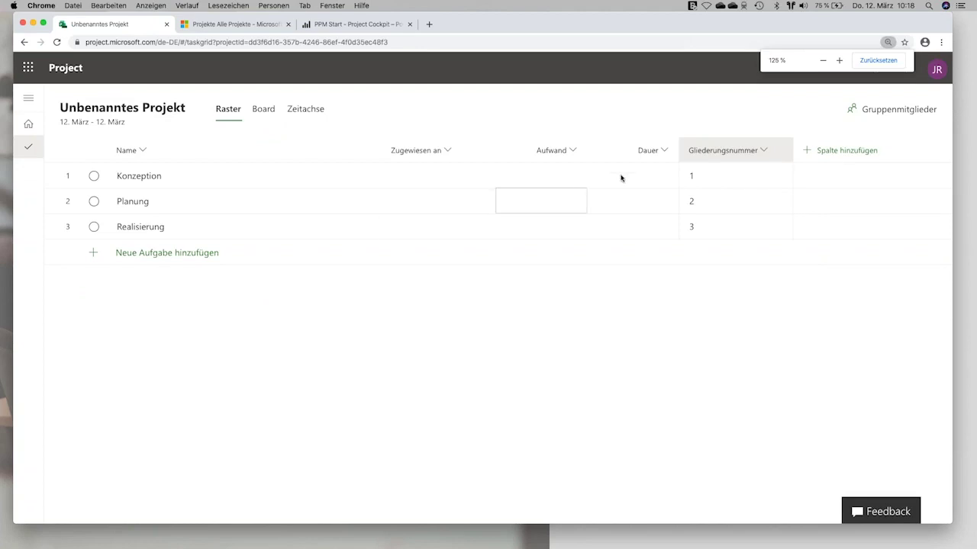
drag(725, 157, 100, 155)
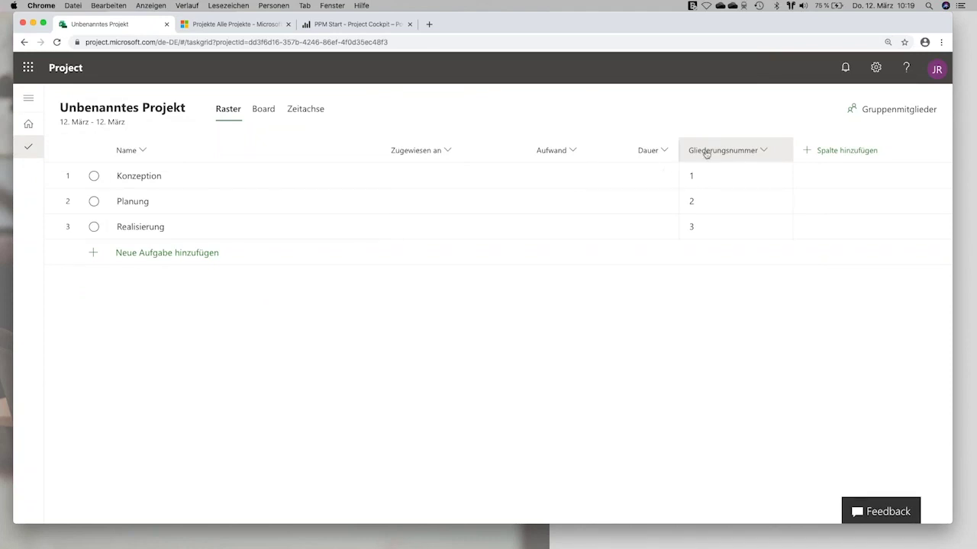
drag(733, 154, 155, 151)
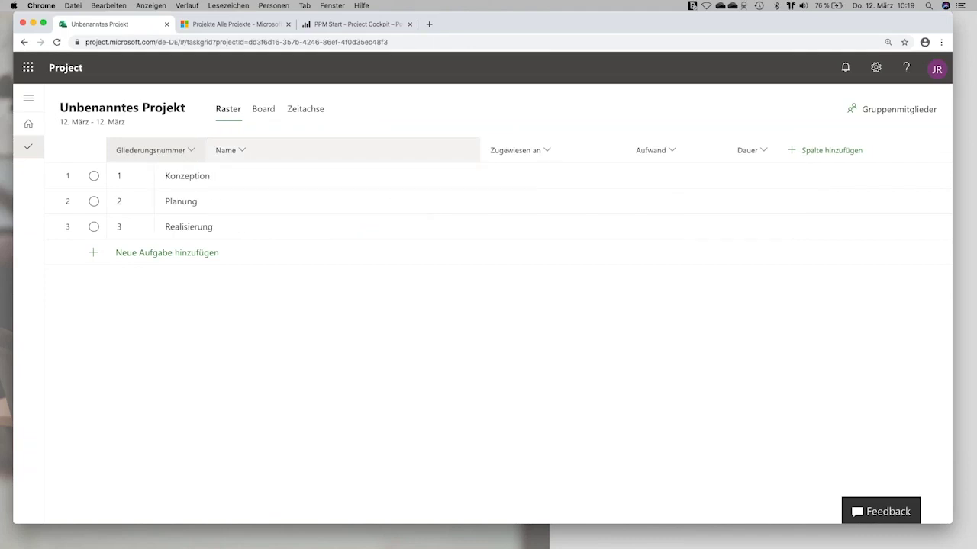
drag(480, 151, 425, 150)
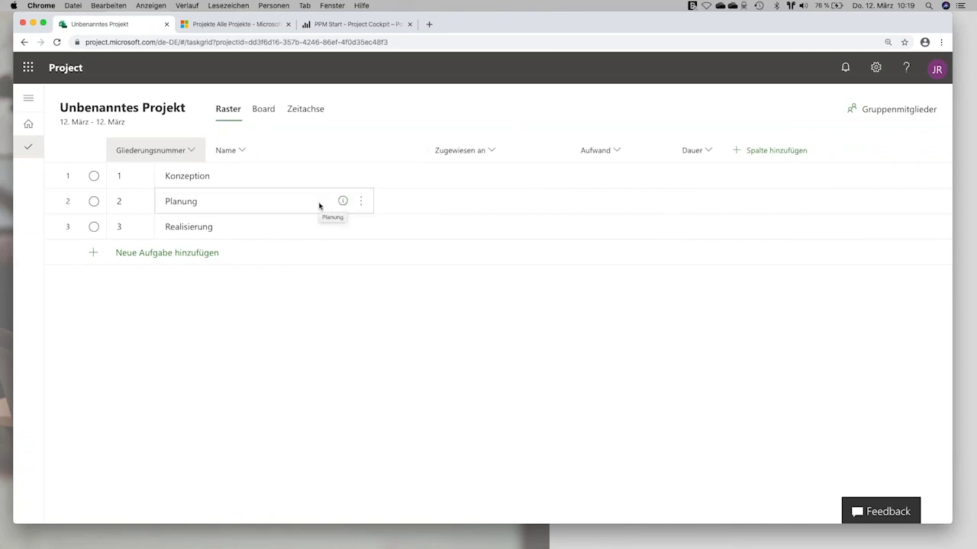
Insert a task named Modul 2 above Planung
click(362, 201)
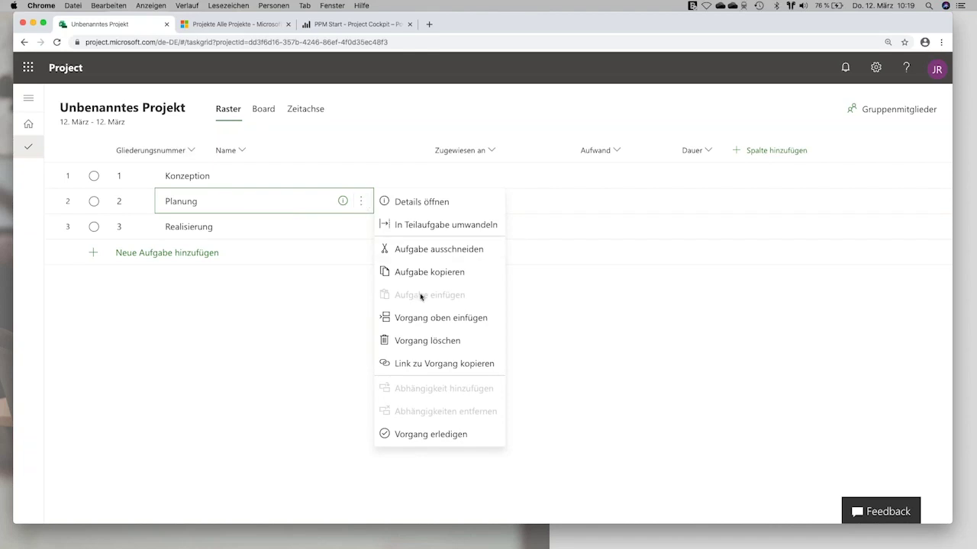
click(421, 317)
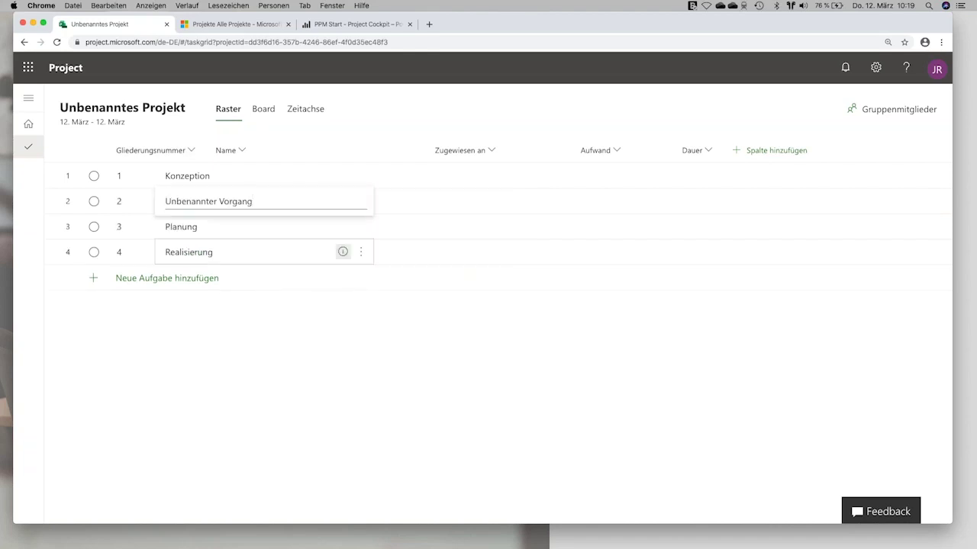
key(BackSpace)
key(BackSpace)
key(BackSpace)
key(BackSpace)
key(BackSpace)
key(BackSpace)
key(BackSpace)
key(BackSpace)
key(BackSpace)
key(BackSpace)
key(BackSpace)
key(BackSpace)
key(BackSpace)
key(BackSpace)
key(BackSpace)
key(BackSpace)
key(BackSpace)
key(BackSpace)
key(BackSpace)
text(Modul 2)
key(Return)
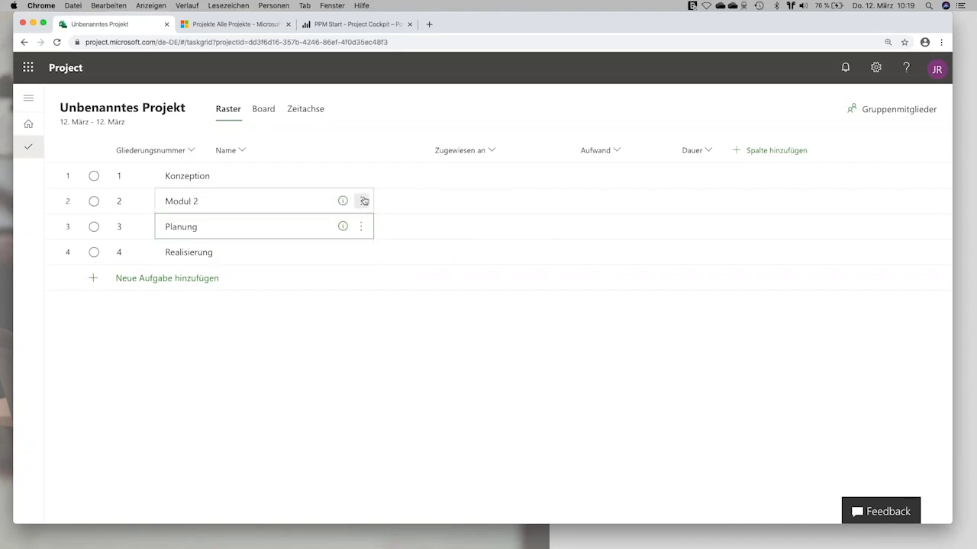
Insert a task named Modul 1 above Modul 2
click(361, 201)
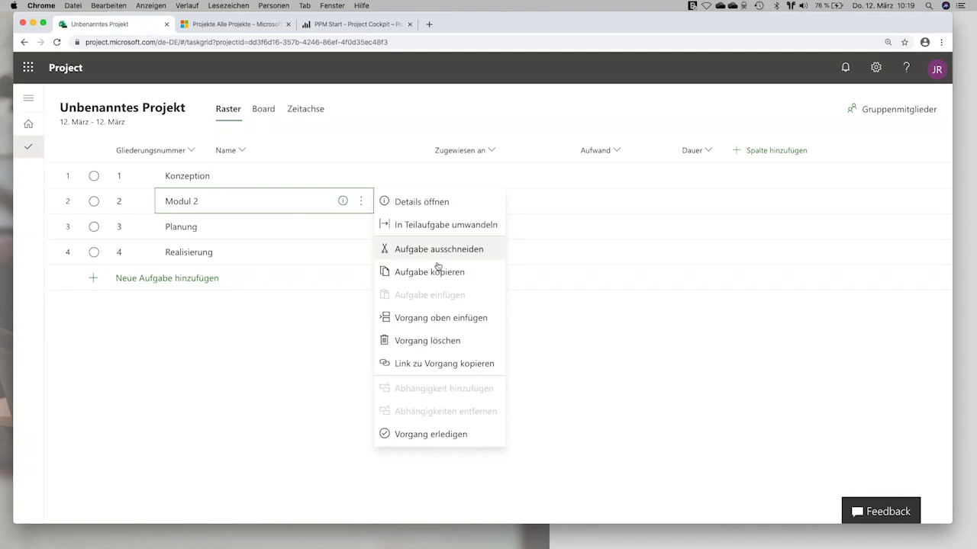
click(432, 317)
key(Return)
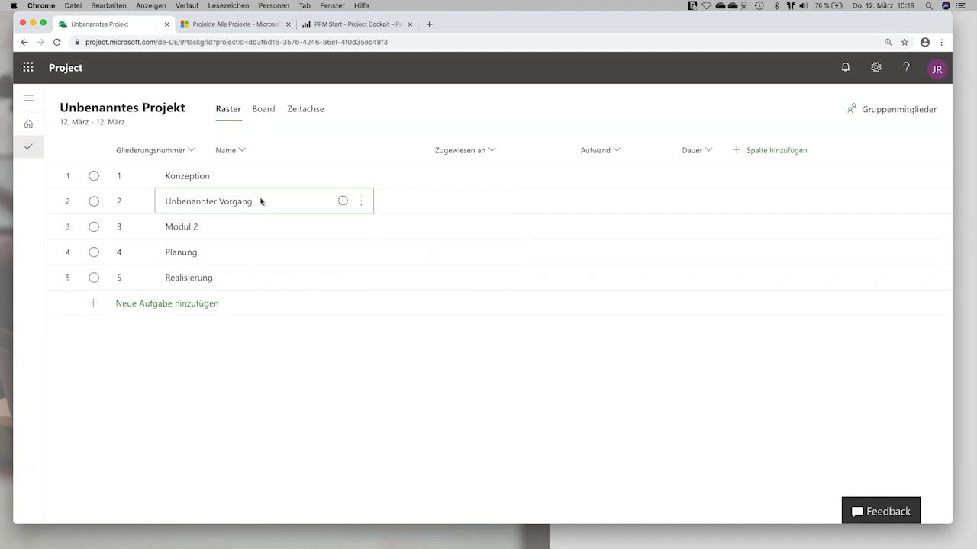
click(251, 201)
key(BackSpace)
key(BackSpace)
key(BackSpace)
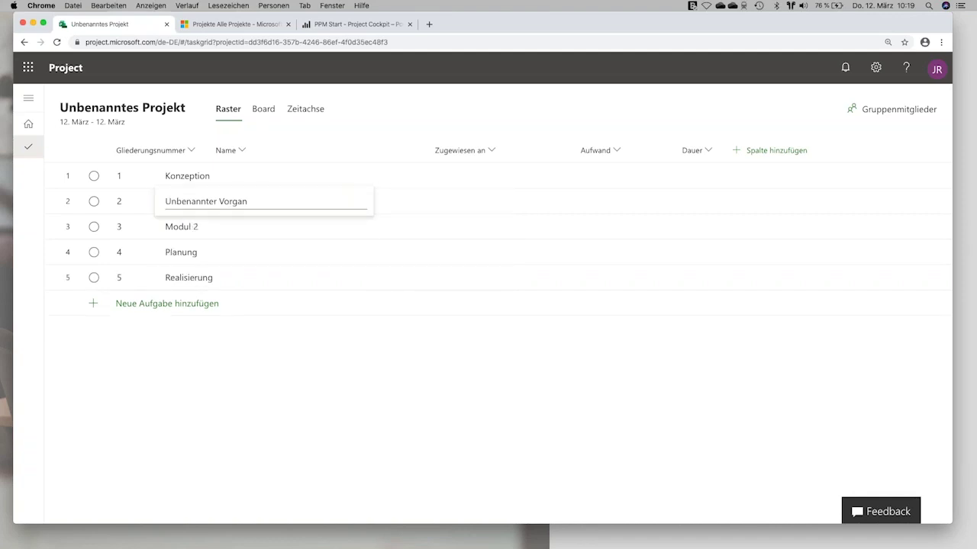
key(BackSpace)
key(BackSpace)
key(BackSpace)
key(BackSpace)
key(BackSpace)
key(BackSpace)
key(BackSpace)
key(BackSpace)
key(BackSpace)
key(BackSpace)
key(BackSpace)
key(BackSpace)
key(BackSpace)
key(BackSpace)
key(BackSpace)
key(BackSpace)
text(Modul 1)
key(Return)
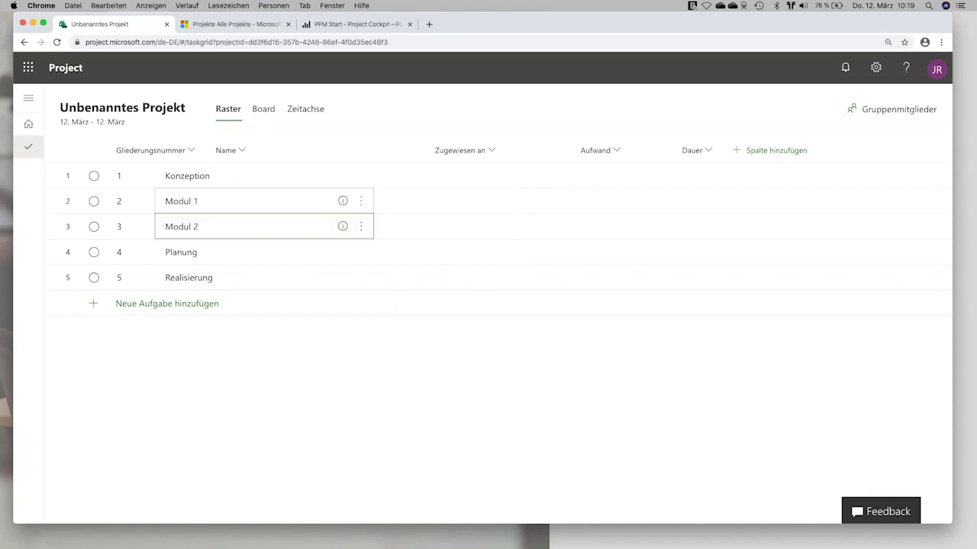
click(251, 201)
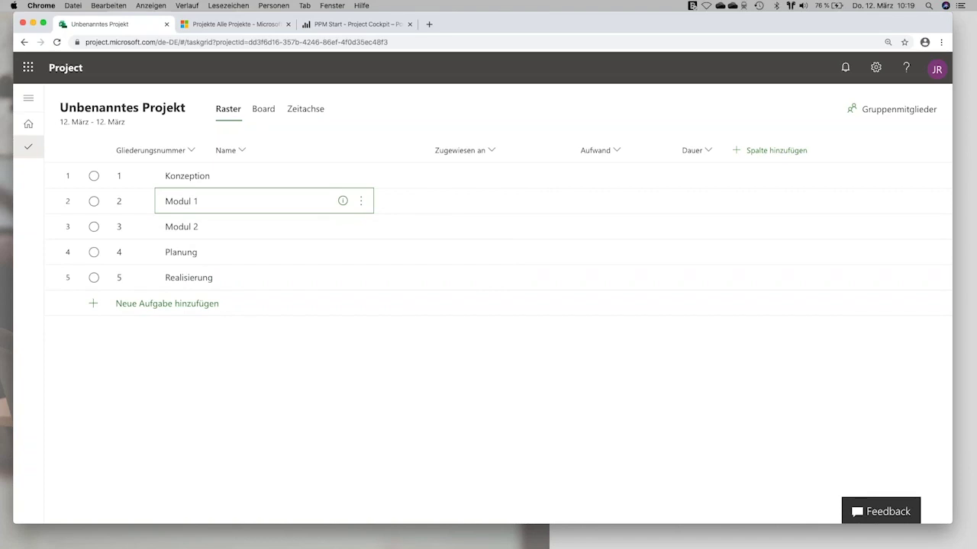
Indent Modul 1 and Modul 2 under Konzeption as subtasks 1.1 and 1.2
key(alt+shift+Right)
key(shift+Down)
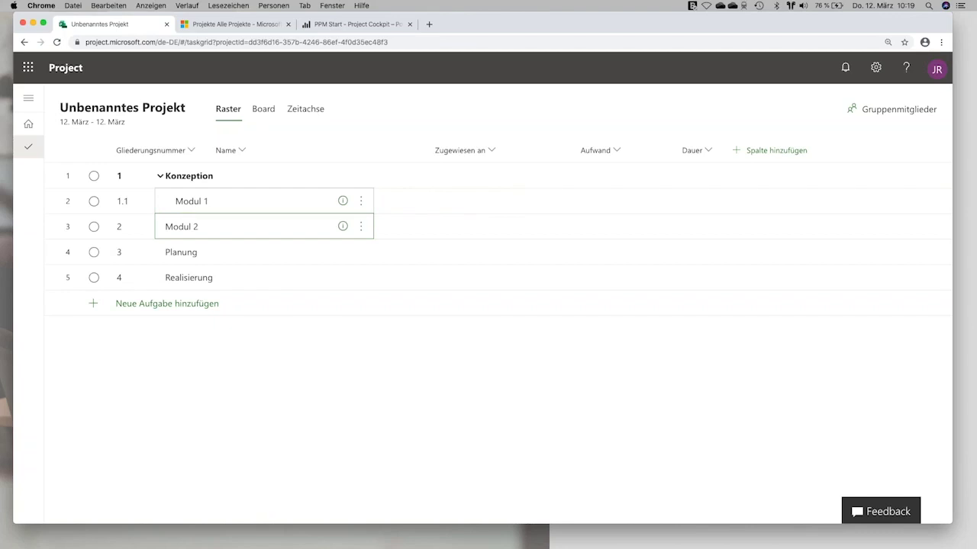
key(alt+shift+Right)
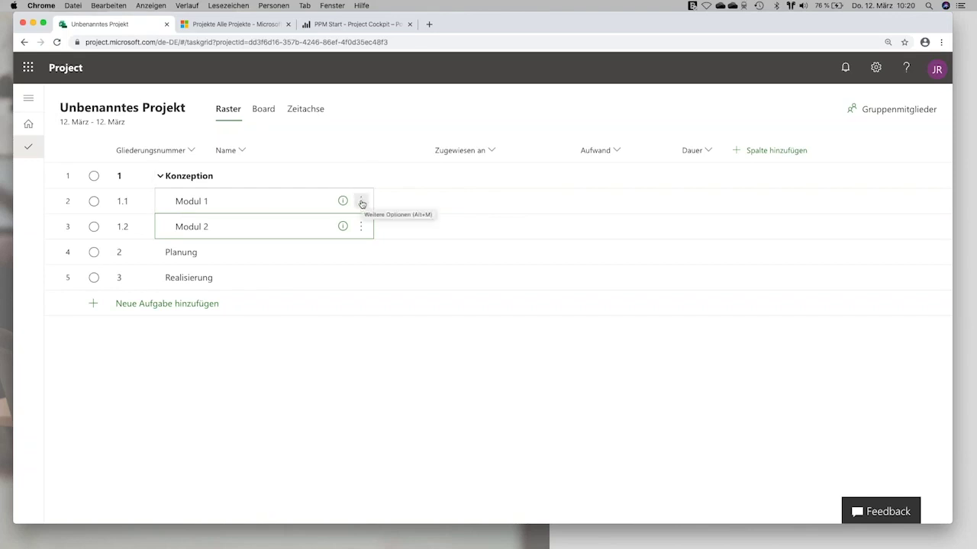
click(361, 203)
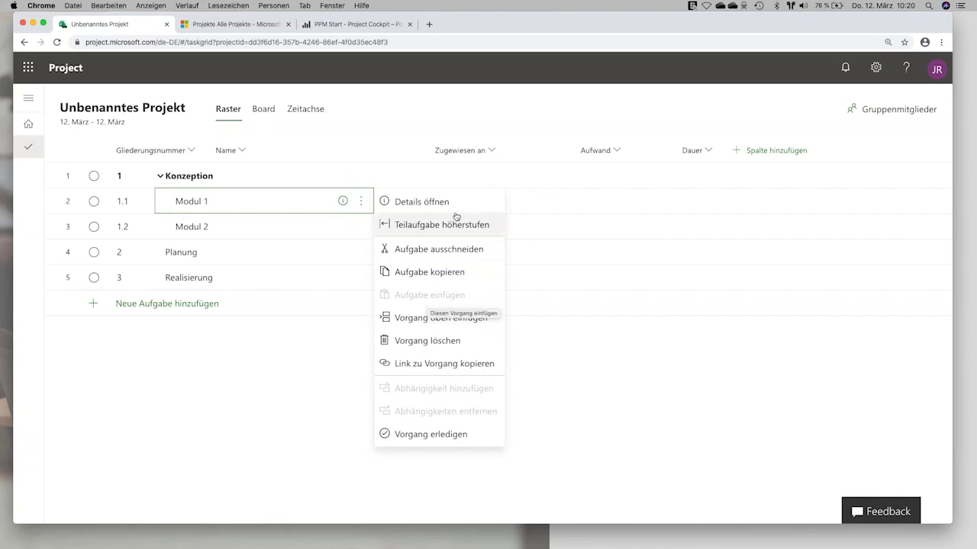
click(280, 388)
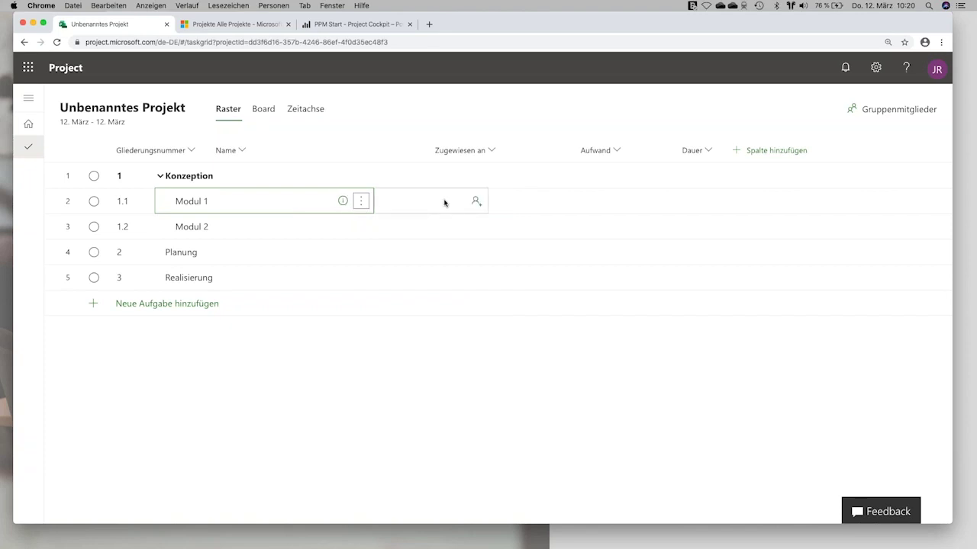
Open Modul 1's Zugewiesen an people picker and search for the colleague's user name
click(450, 203)
click(450, 203)
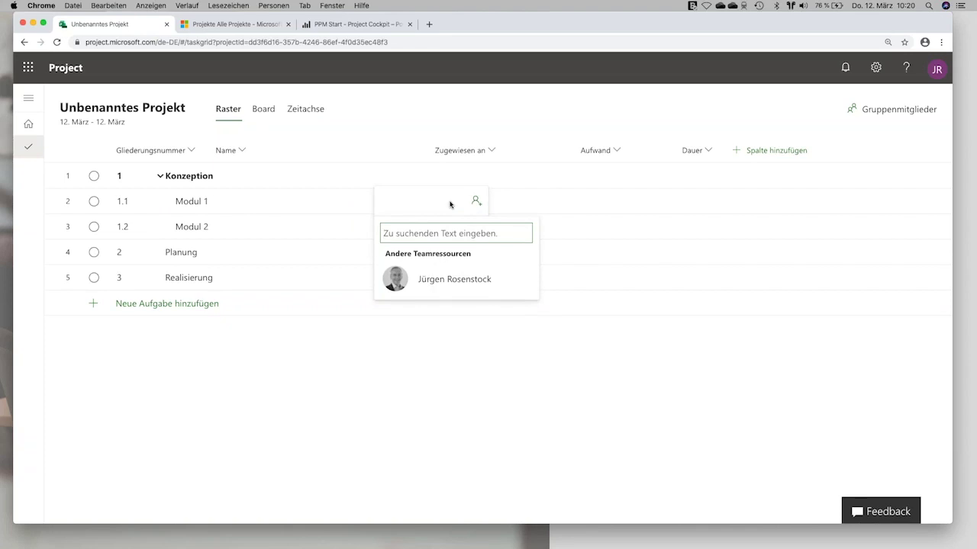
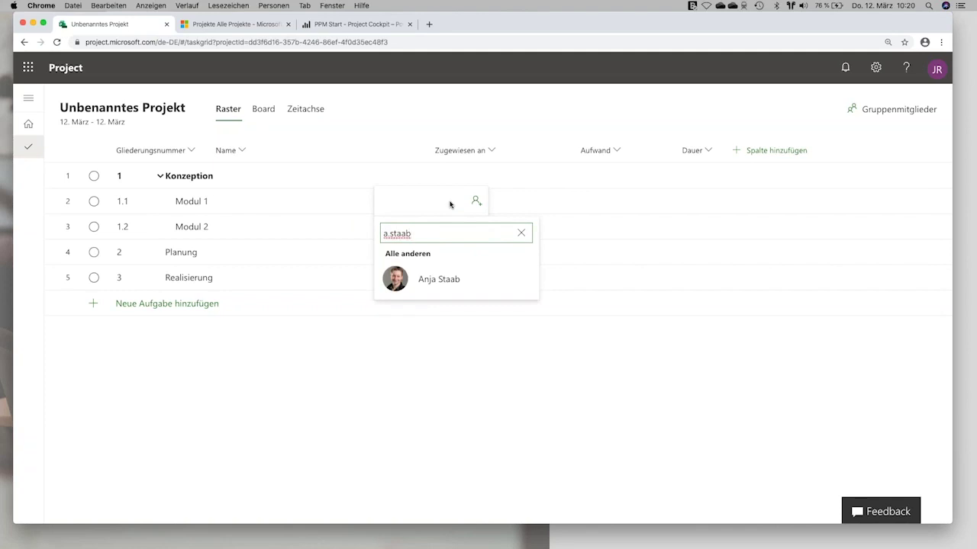
Assign the found colleague to Modul 1 by creating the group 'Demo für Webcast'
click(478, 279)
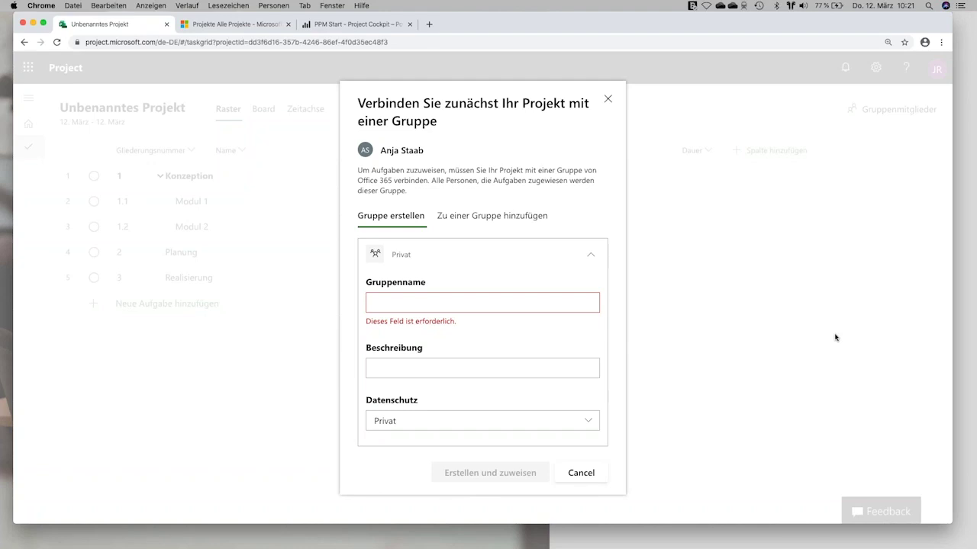
click(491, 303)
text(Demo für )
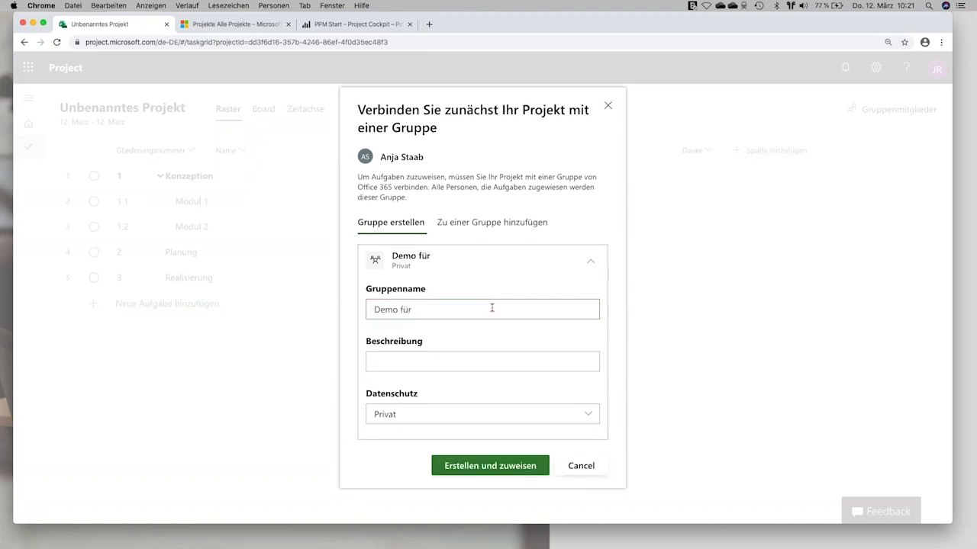
text(Webcast)
key(Tab)
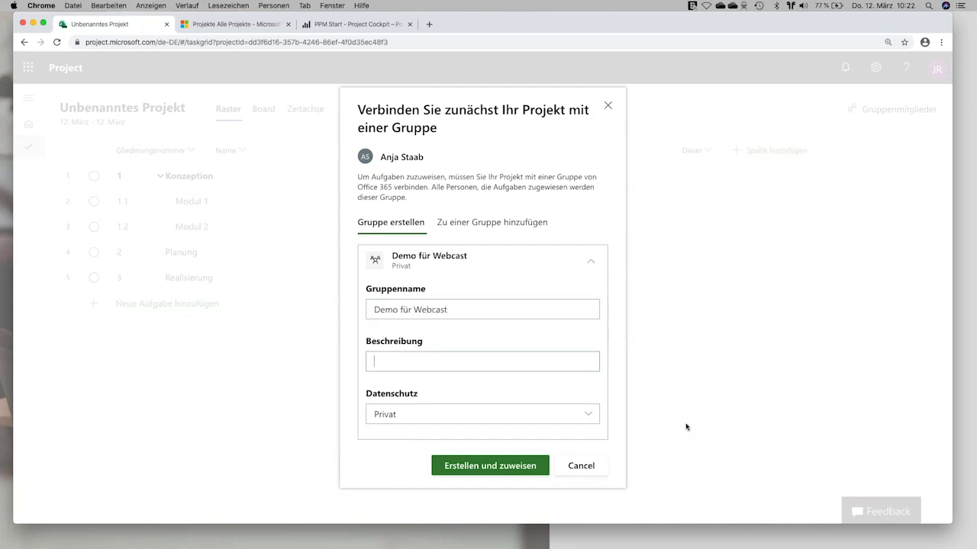
click(528, 466)
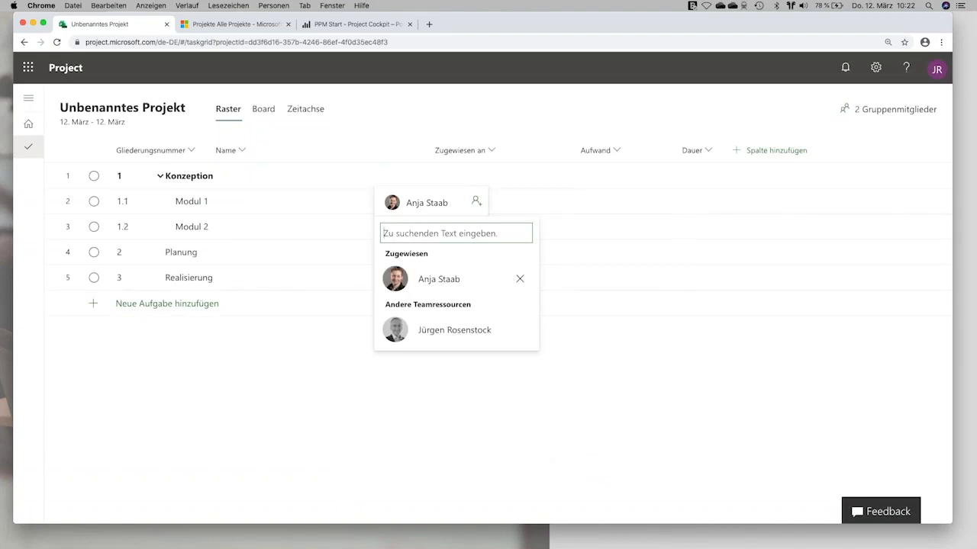
Search for a second colleague, assign him to Modul 2 and add him to the project group
click(333, 233)
click(420, 230)
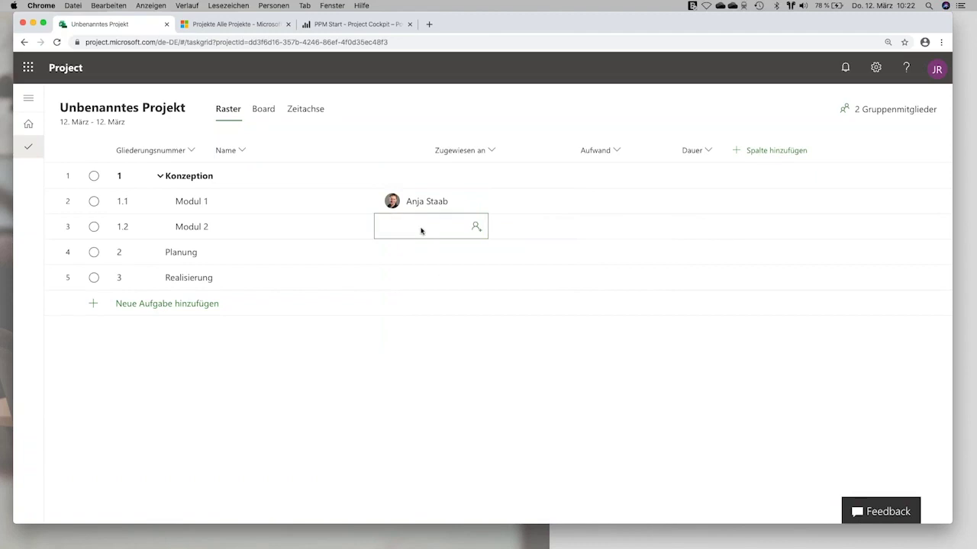
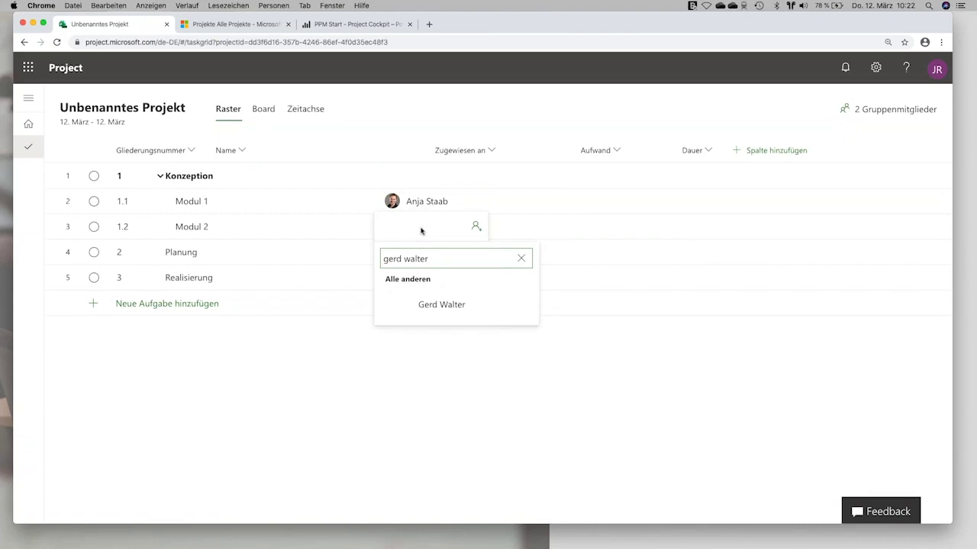
click(485, 307)
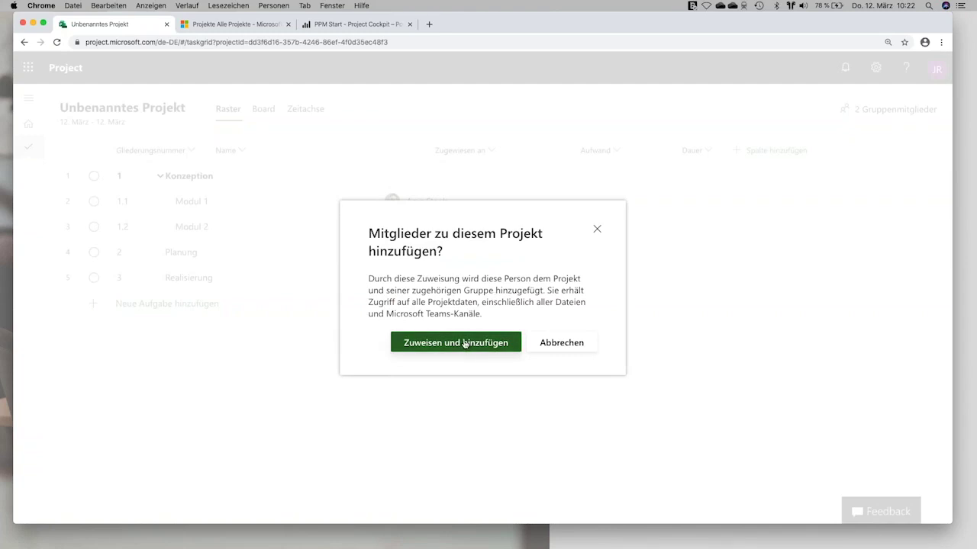
click(465, 344)
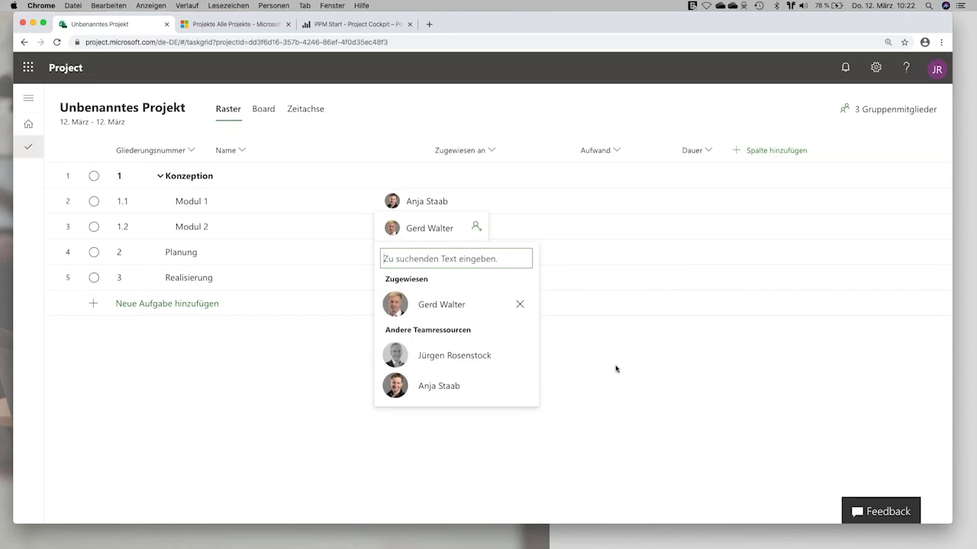
click(656, 386)
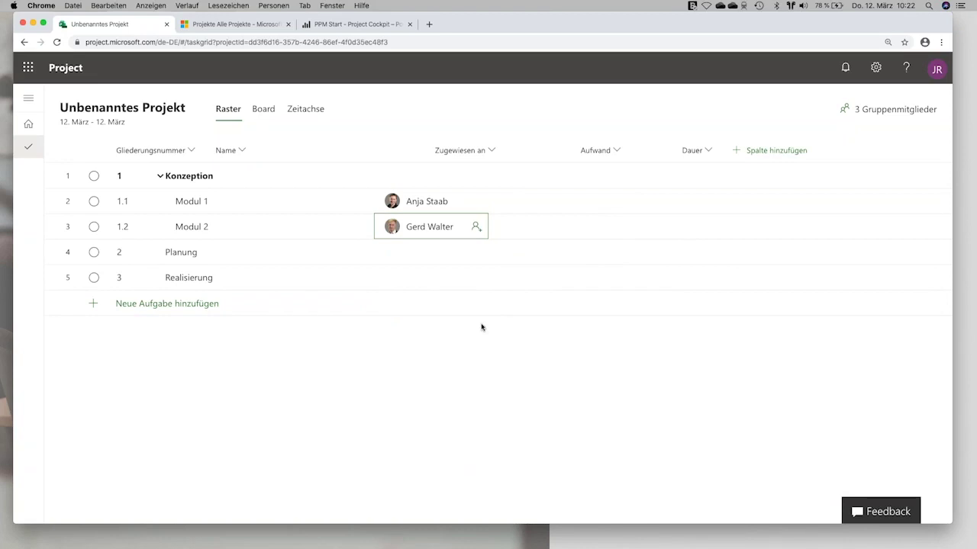
Set Modul 1's duration to 20 days, giving 160 hours of effort
key(Tab)
click(670, 199)
key(Tab)
key(Tab)
key(Tab)
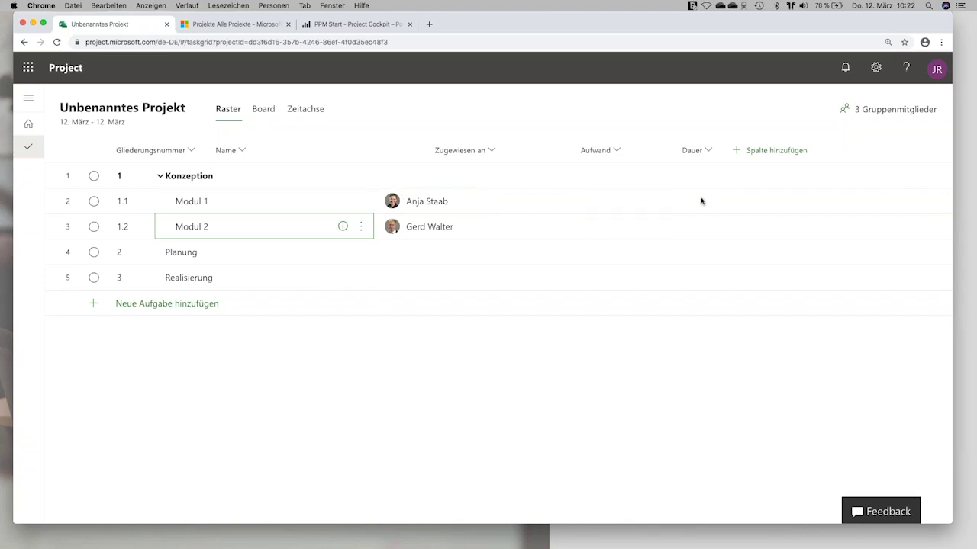
click(326, 200)
click(596, 205)
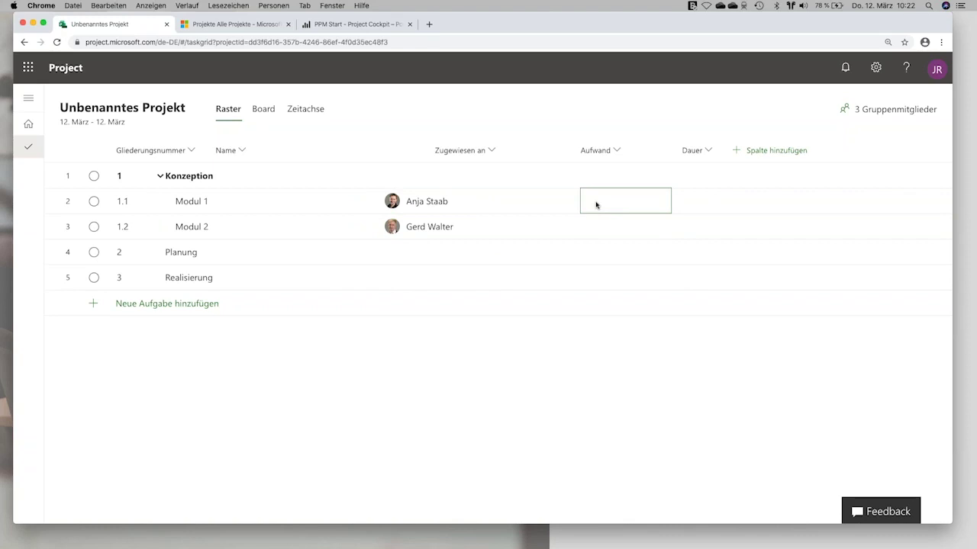
click(596, 204)
text(20)
key(Return)
key(Down)
key(Down)
key(Down)
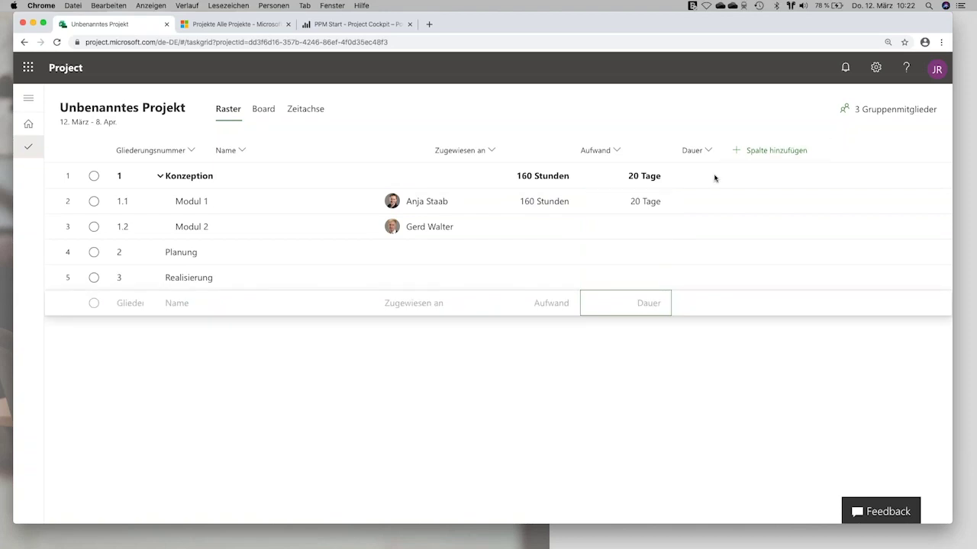
Add the Anfangstermin start date column to the grid, showing 12.3.2020 for the scheduled tasks
click(773, 152)
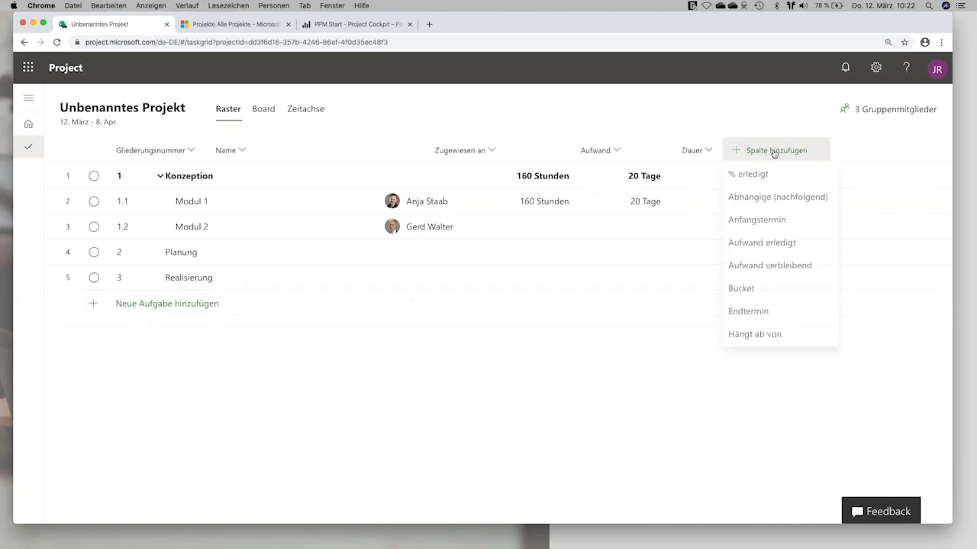
click(769, 222)
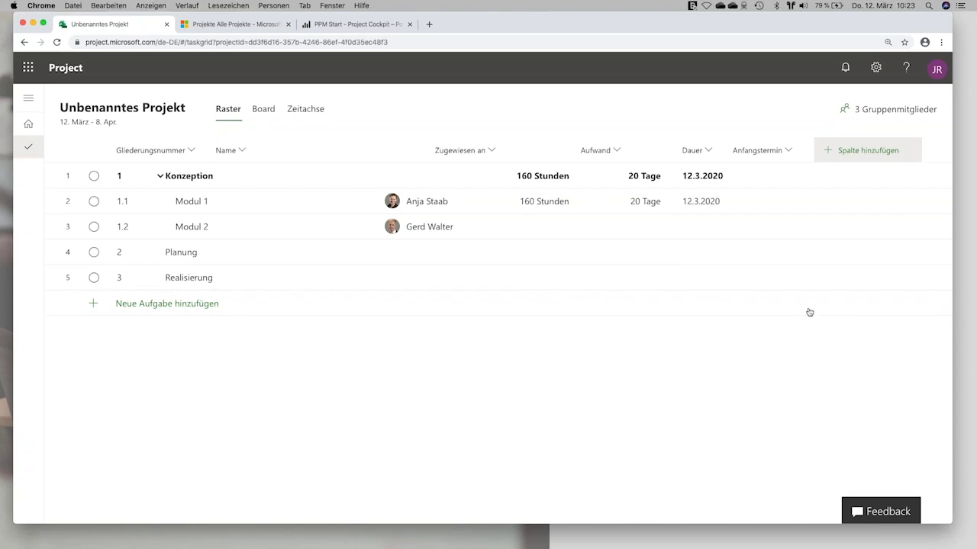
click(874, 149)
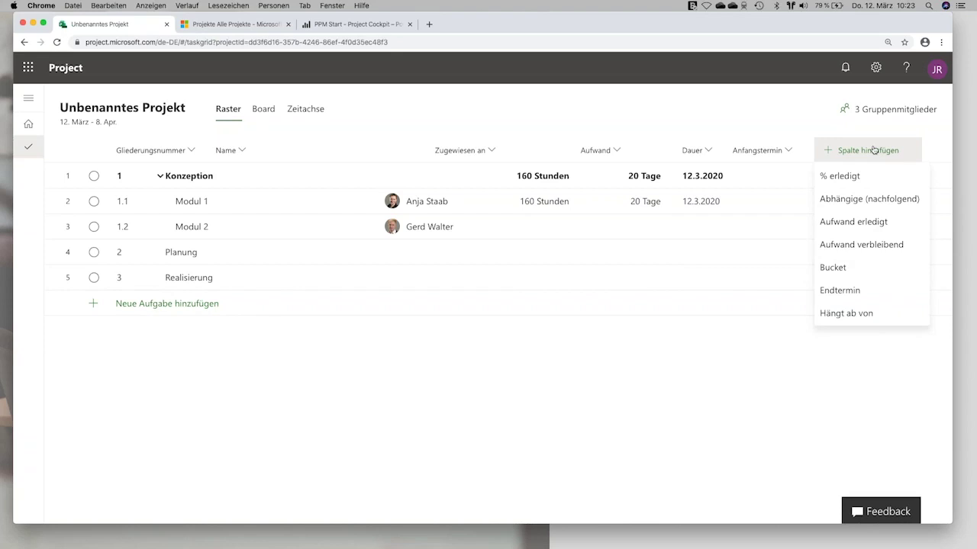
click(556, 361)
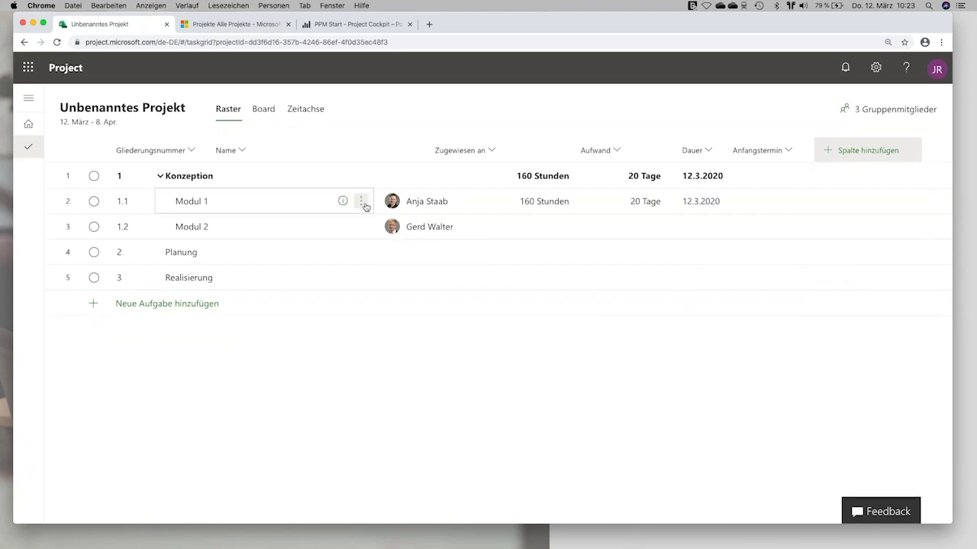
Copy a link to the Modul 1 task from its task options menu
click(362, 203)
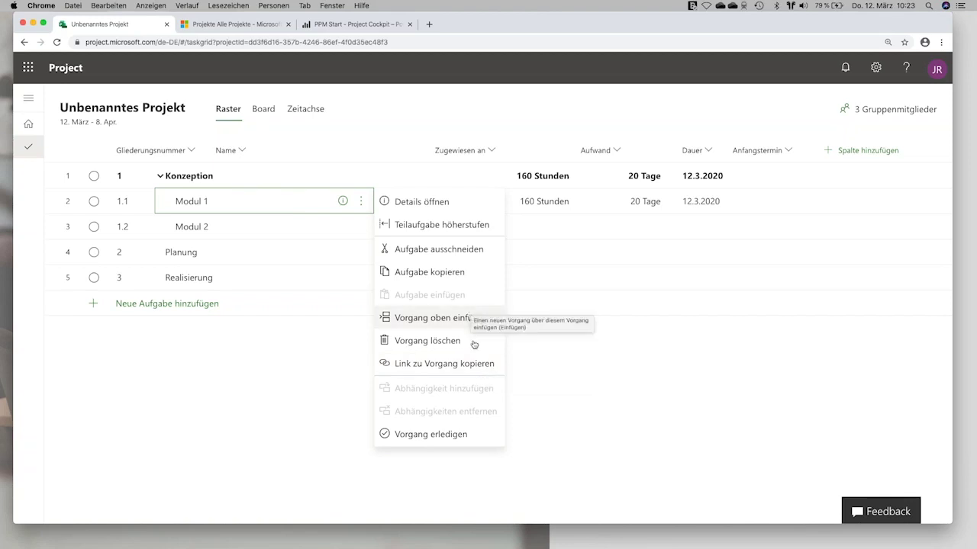
click(470, 364)
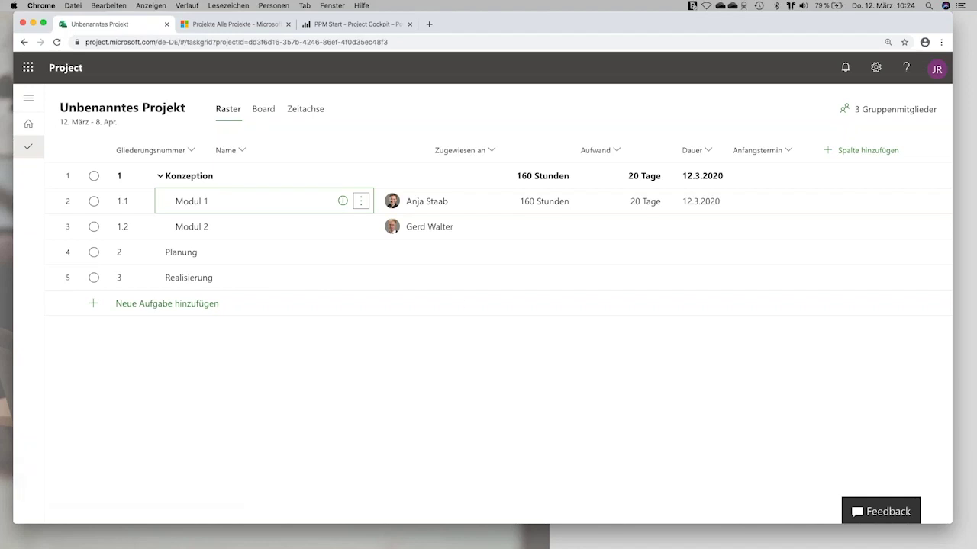
click(429, 26)
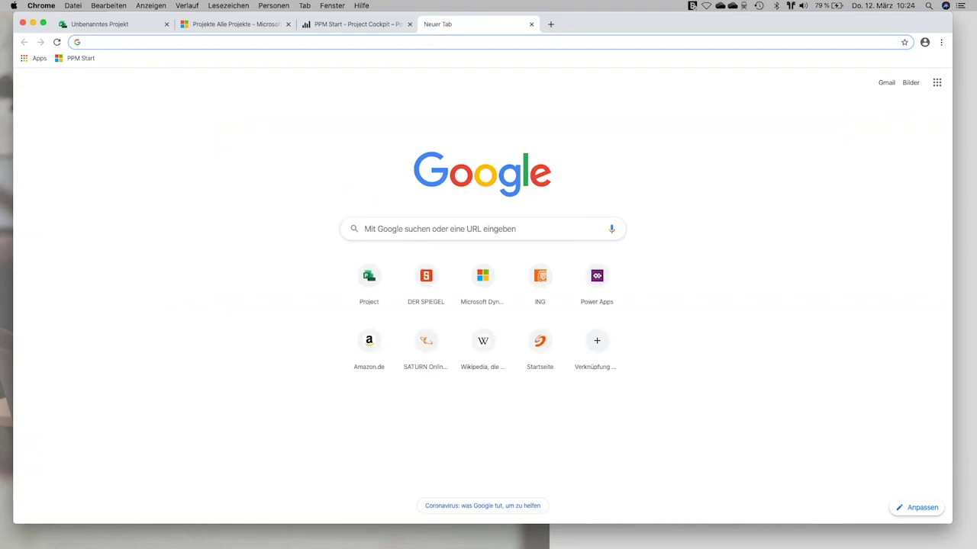
key(super+v)
key(Return)
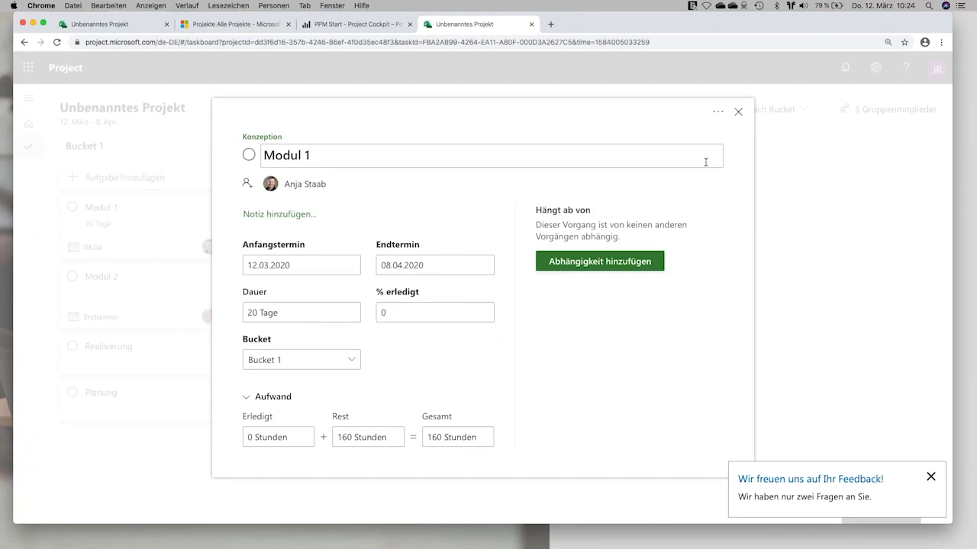
click(531, 25)
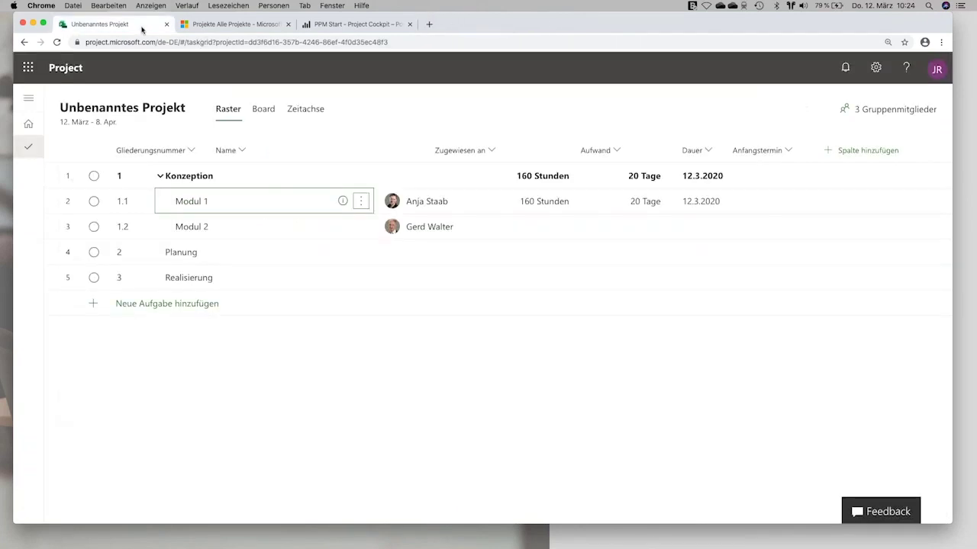
Show the plan on a zoomed-out timeline and open the task details for Modul 2
click(306, 110)
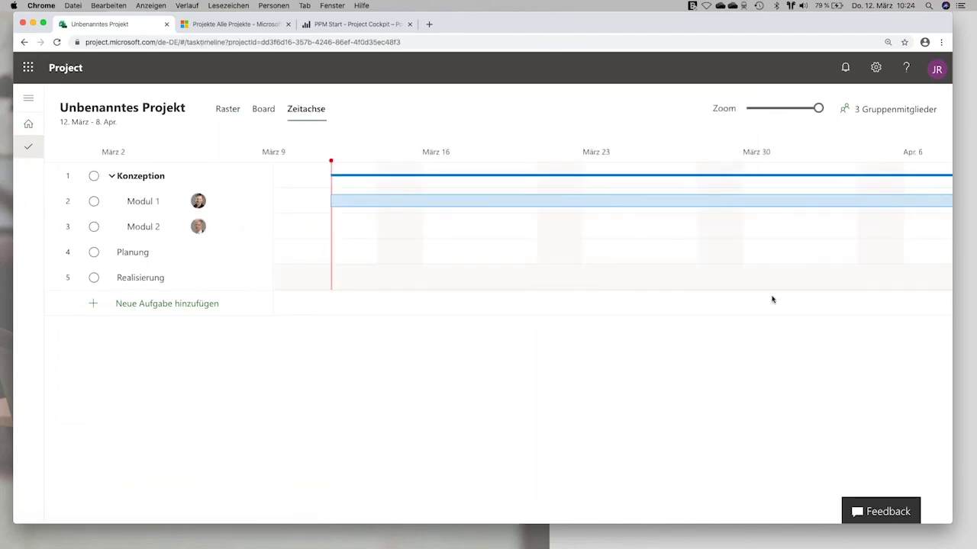
drag(818, 109, 782, 109)
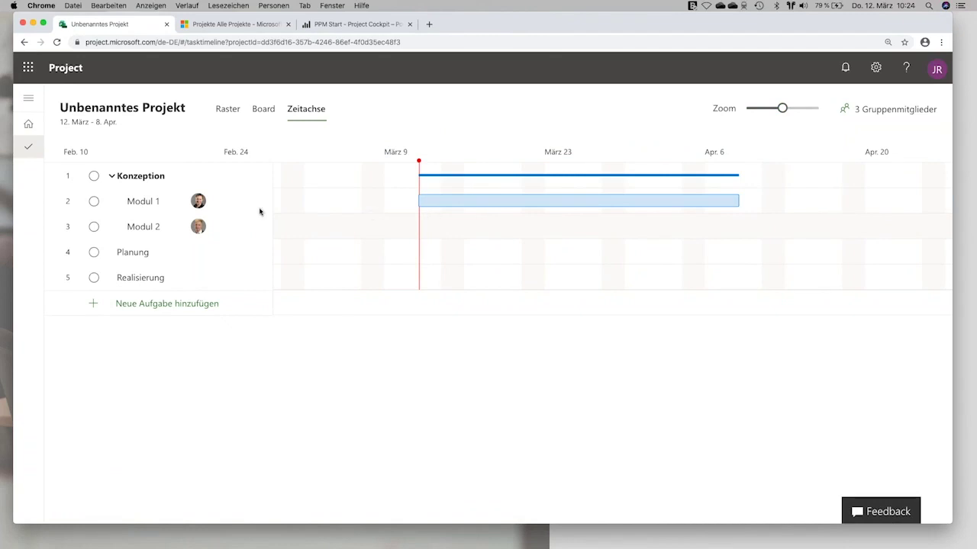
click(163, 227)
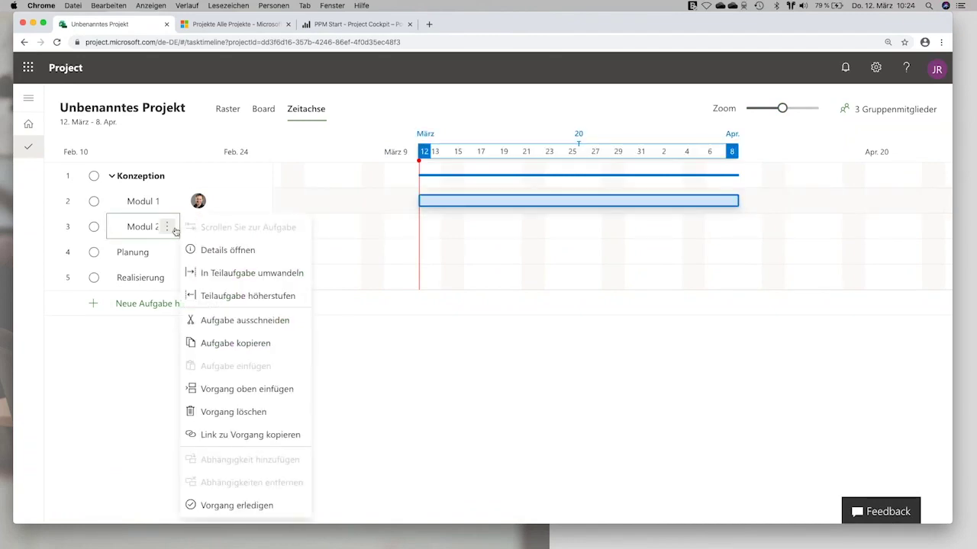
click(215, 252)
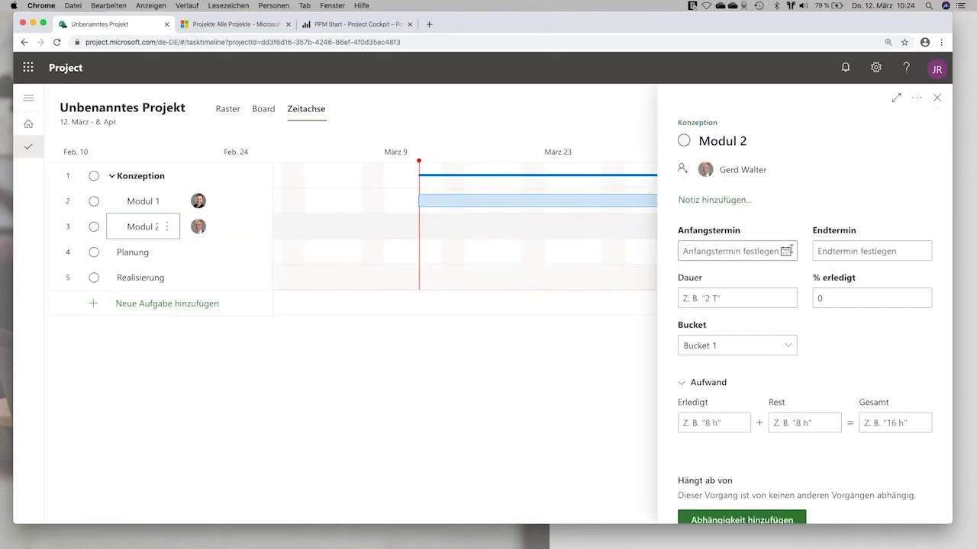
Set Modul 2's start date to 13 March 2020 and its duration to 5 days
click(785, 251)
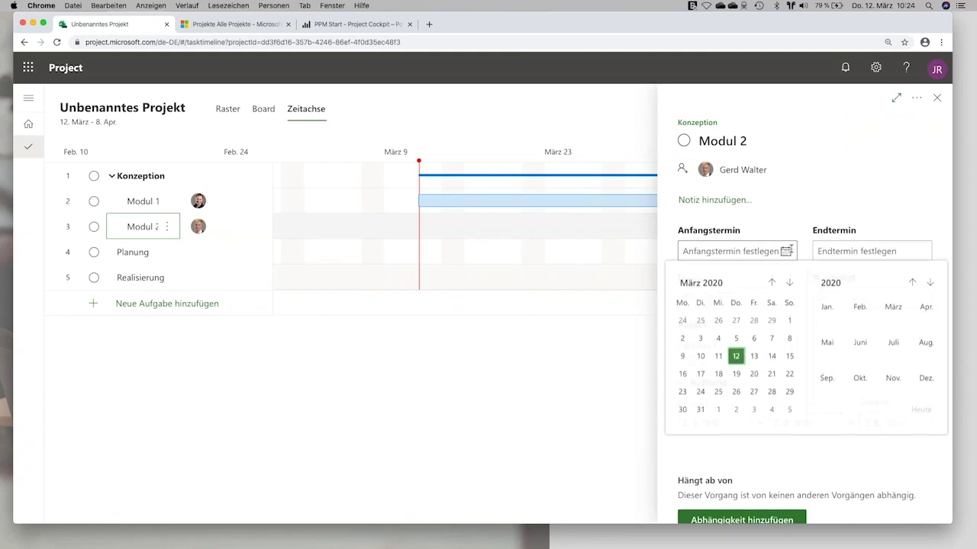
click(754, 356)
click(787, 298)
text(5)
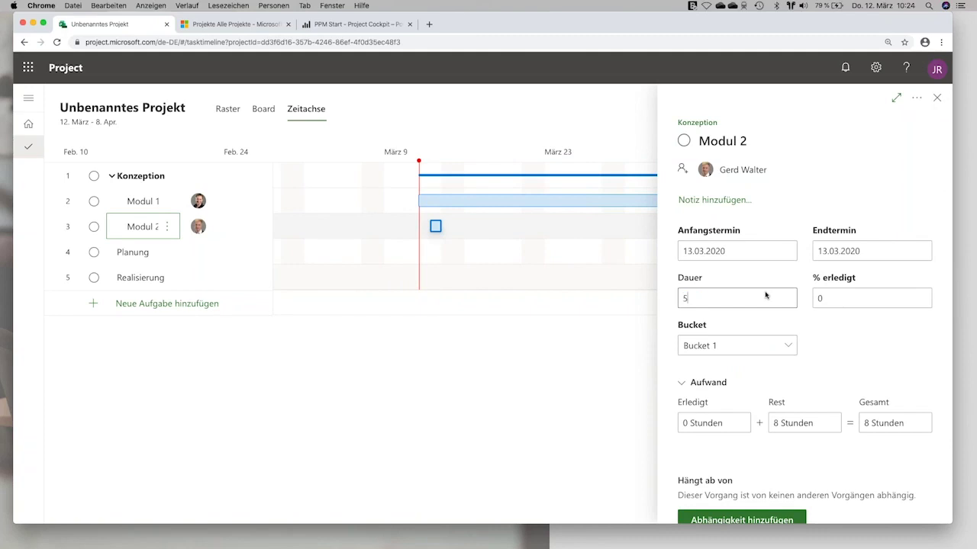
key(Return)
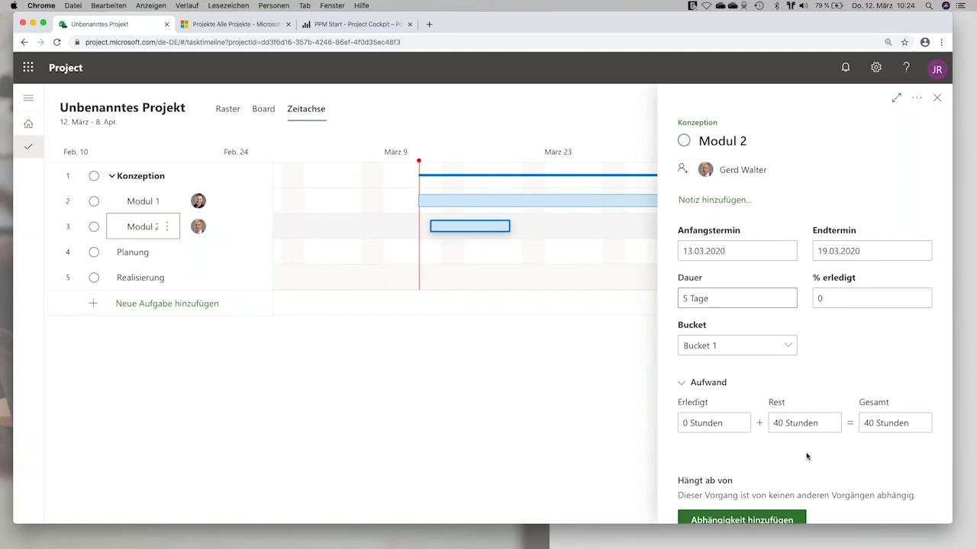
Make Modul 2 depend on Modul 1, moving it to 09.04.–15.04.2020
scroll(807, 456, down, 1)
click(774, 493)
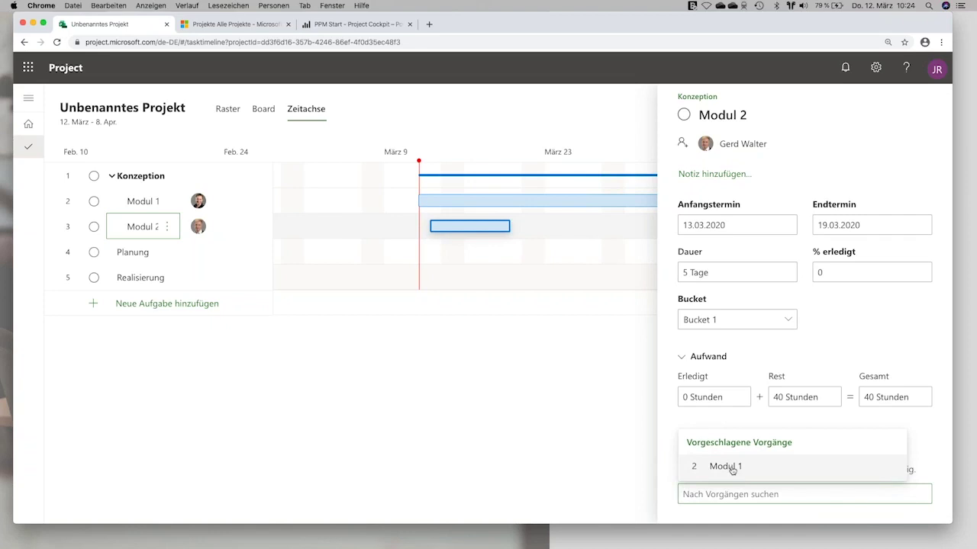
click(729, 467)
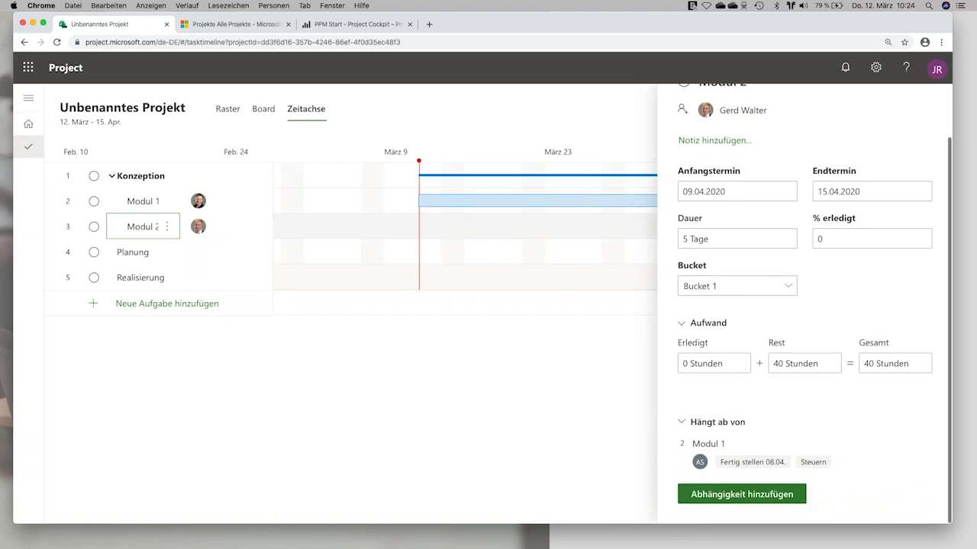
scroll(936, 278, up, 2)
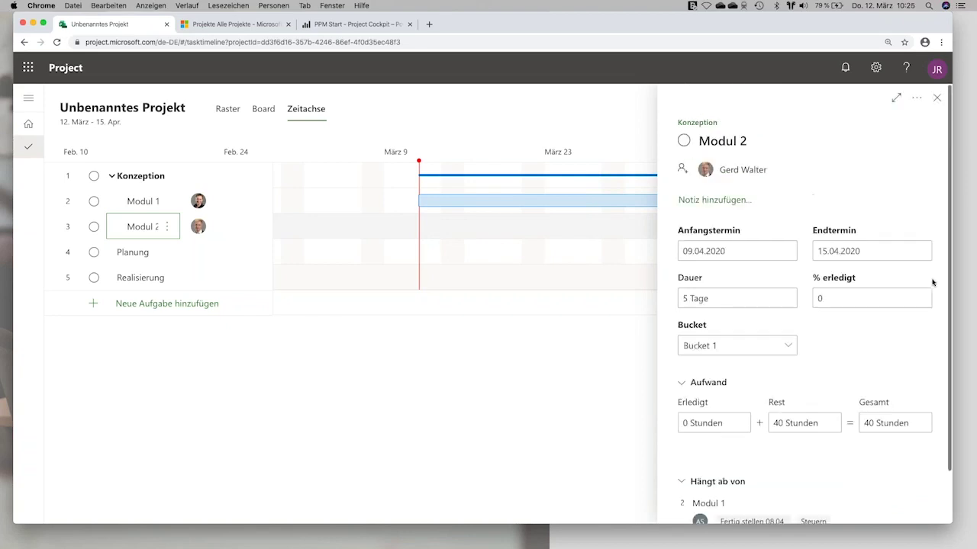
click(937, 101)
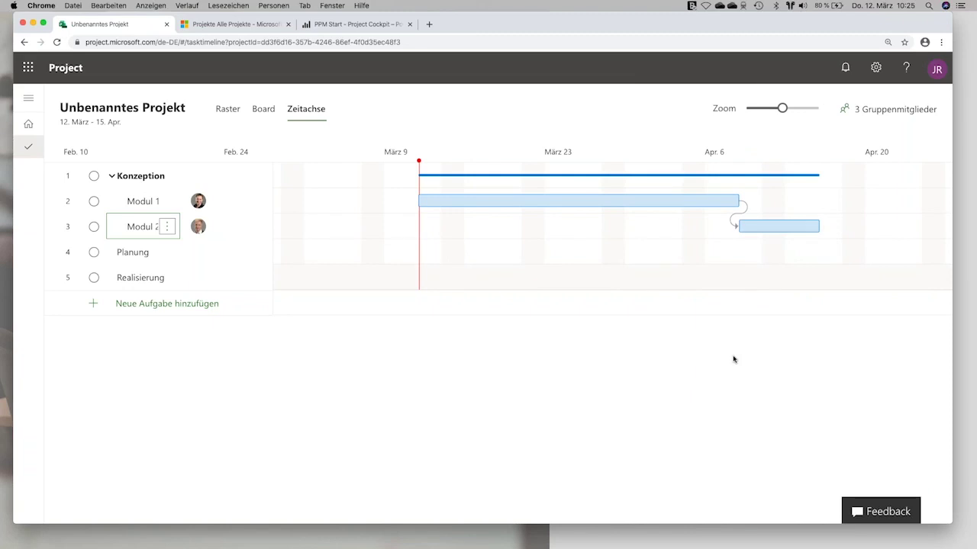
On the board, rename Bucket 1 to Bereich 1
click(263, 109)
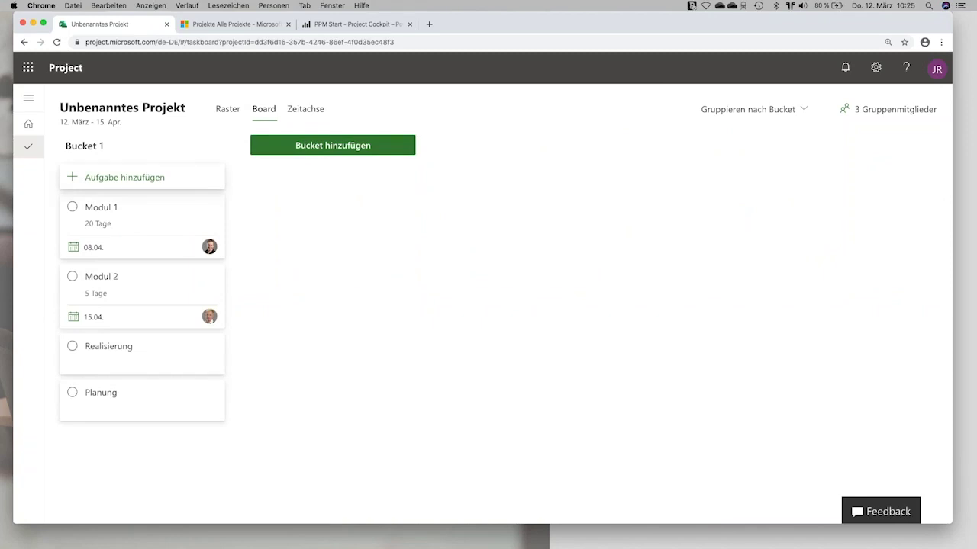
click(129, 147)
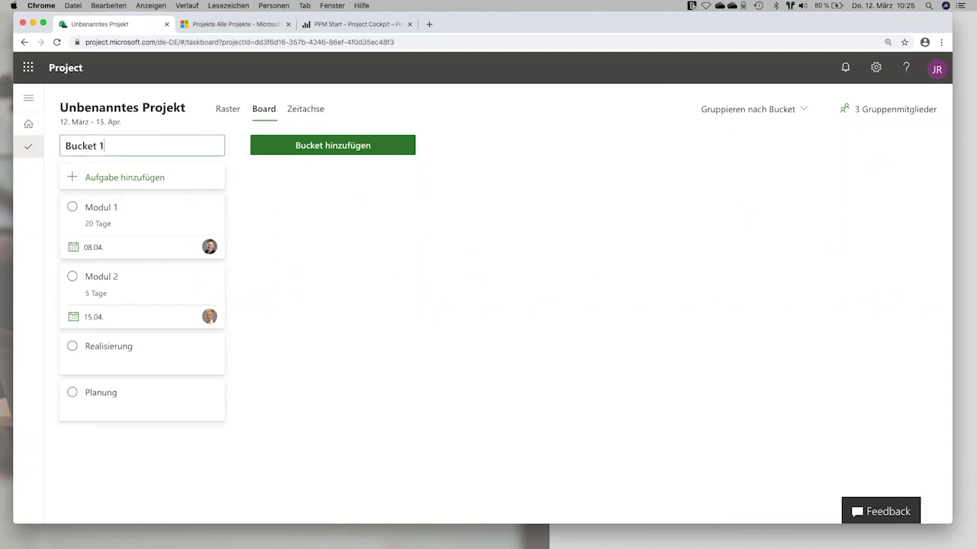
key(BackSpace)
key(BackSpace)
key(BackSpace)
key(BackSpace)
key(BackSpace)
key(BackSpace)
key(BackSpace)
key(BackSpace)
text(Bereich 1)
key(Return)
Add buckets Bereich 2 and Bereich 3, and move the Modul 1 card into Bereich 2
click(321, 145)
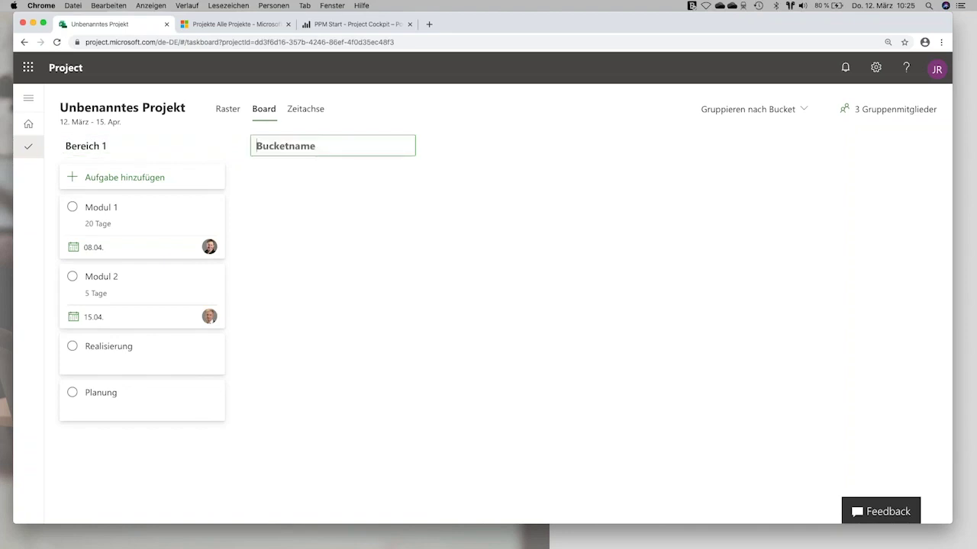
text(Bereich 2)
key(Return)
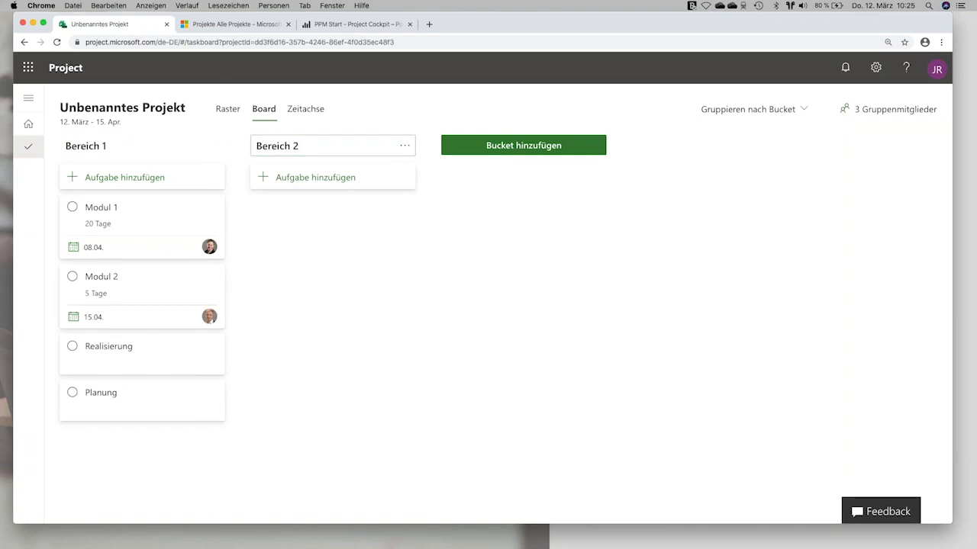
click(446, 153)
text(Bereich 3)
key(Return)
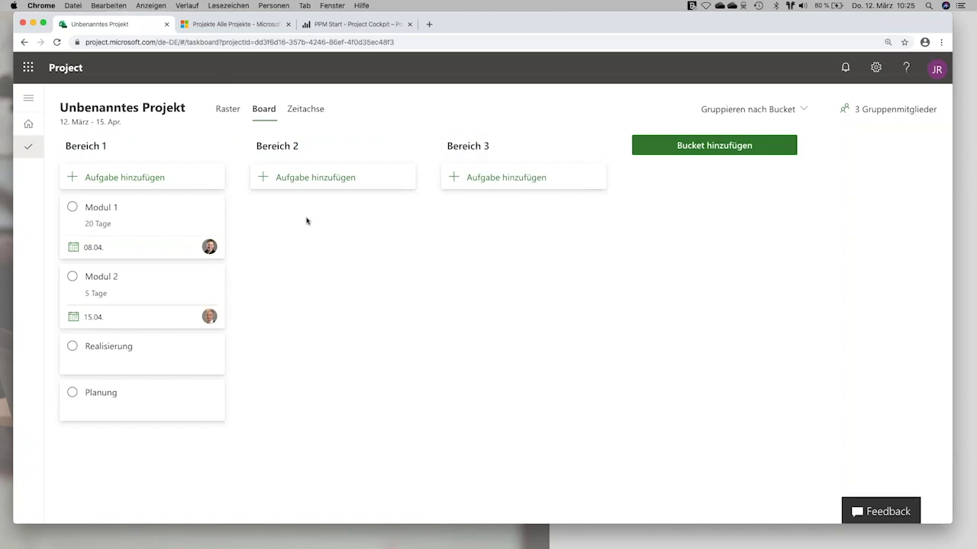
drag(162, 207, 335, 203)
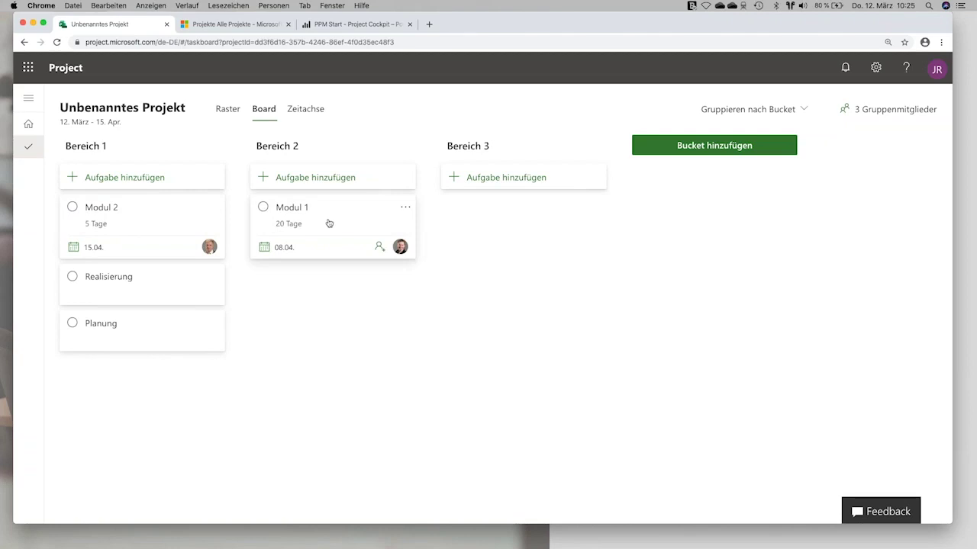
Add a Bucket column to the task grid, then return to the board view
click(227, 109)
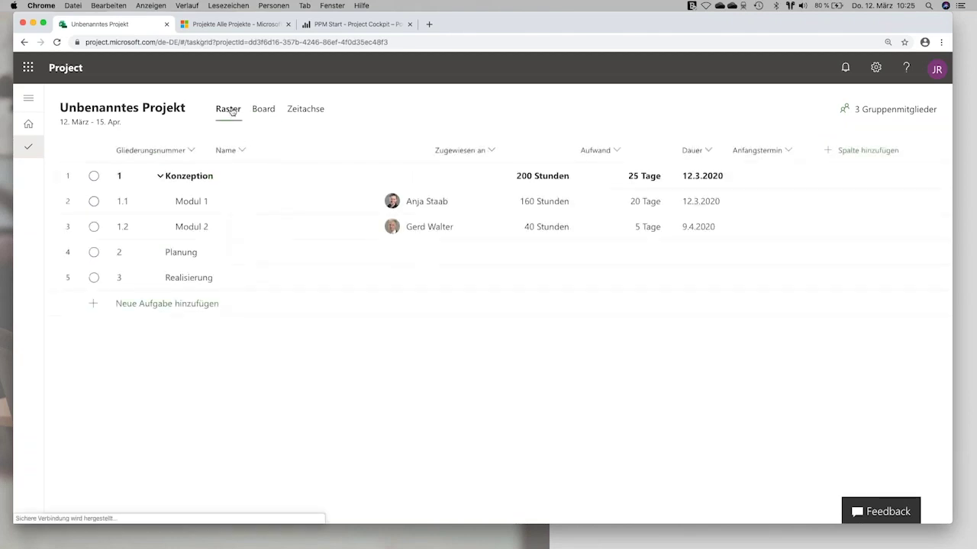
click(869, 156)
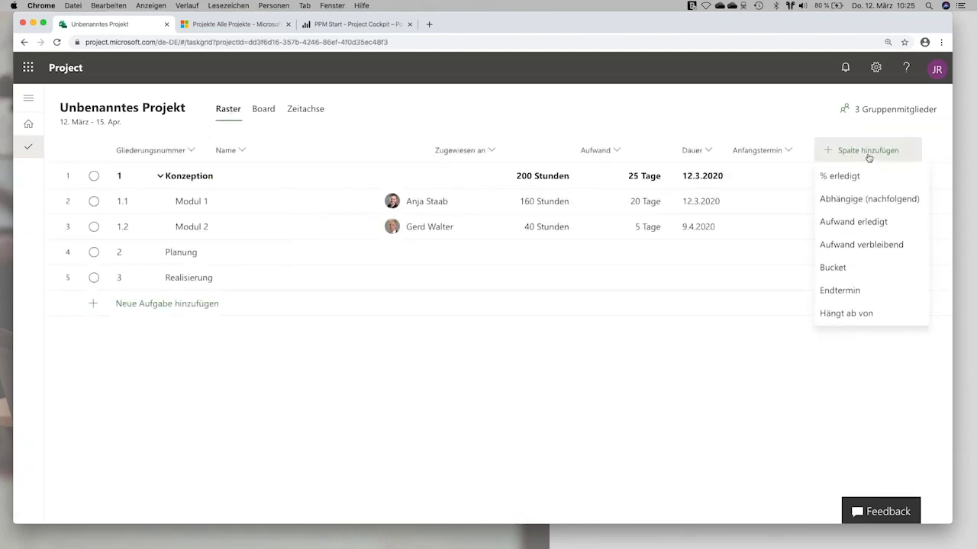
click(846, 267)
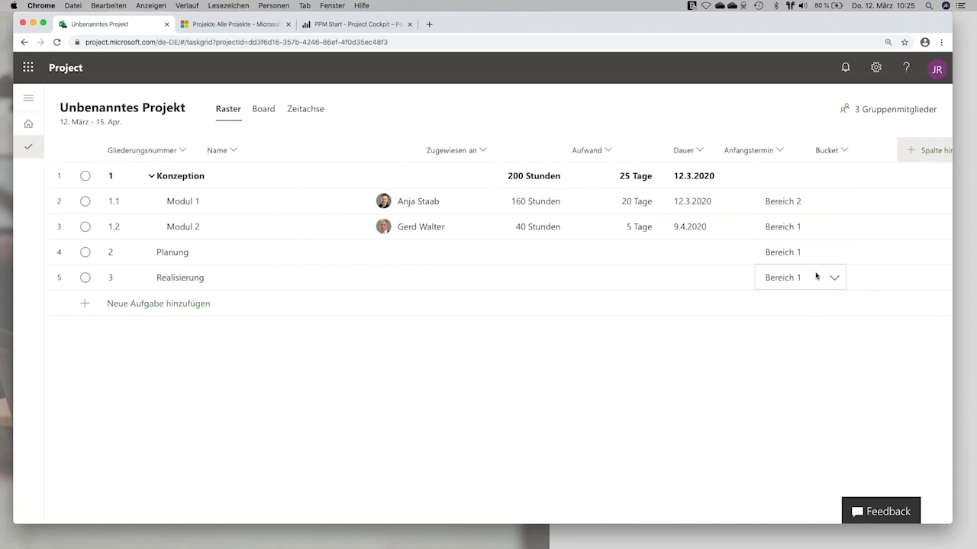
click(267, 111)
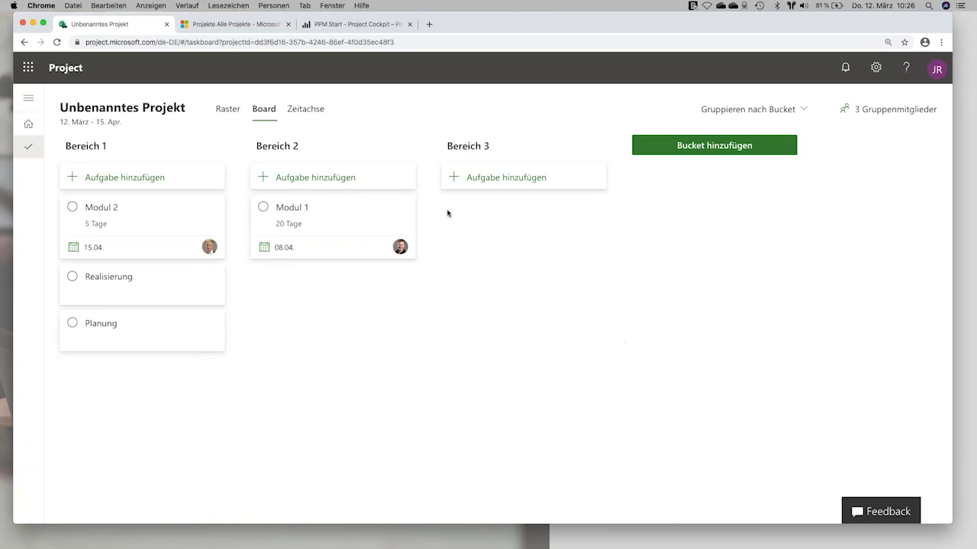
Group the board by Status and move Modul 1 from Nicht begonnen into In Arbeit
click(228, 109)
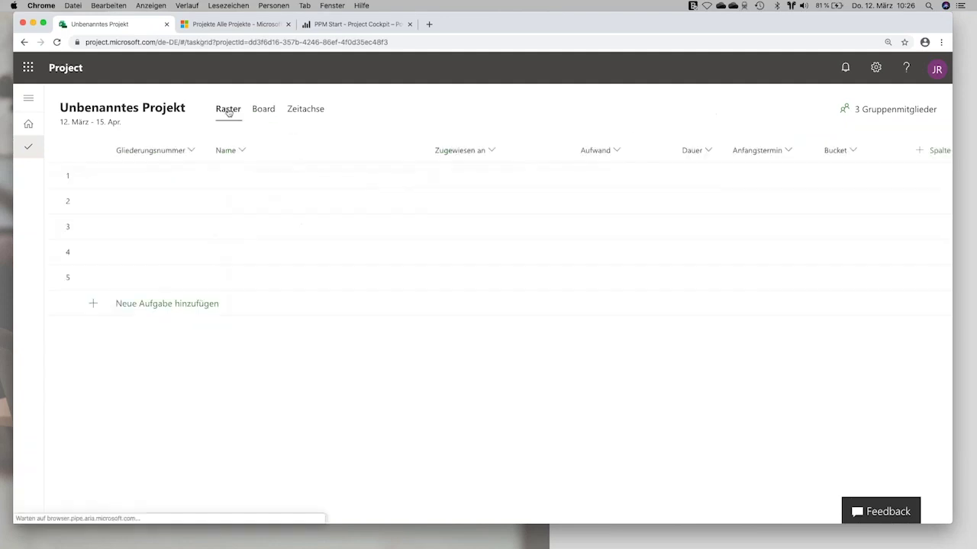
click(267, 110)
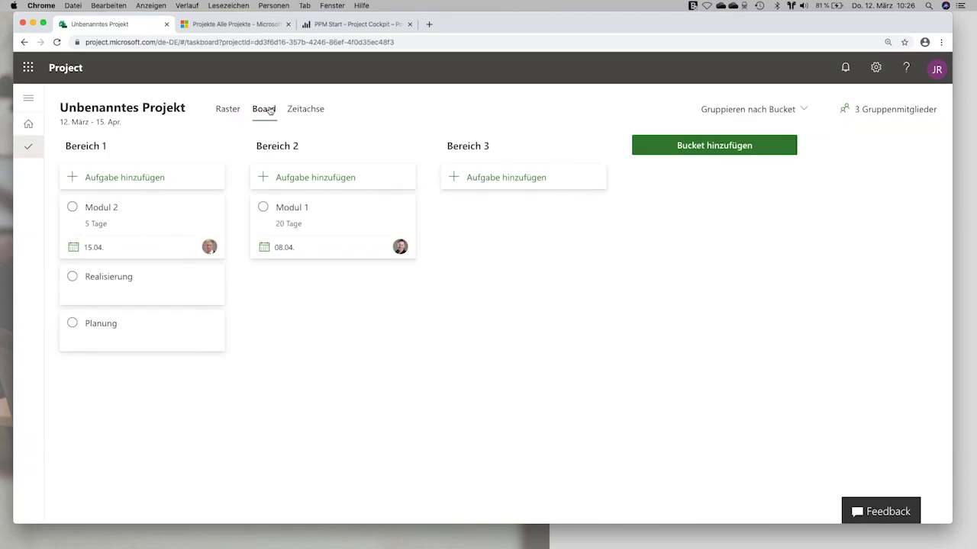
click(805, 109)
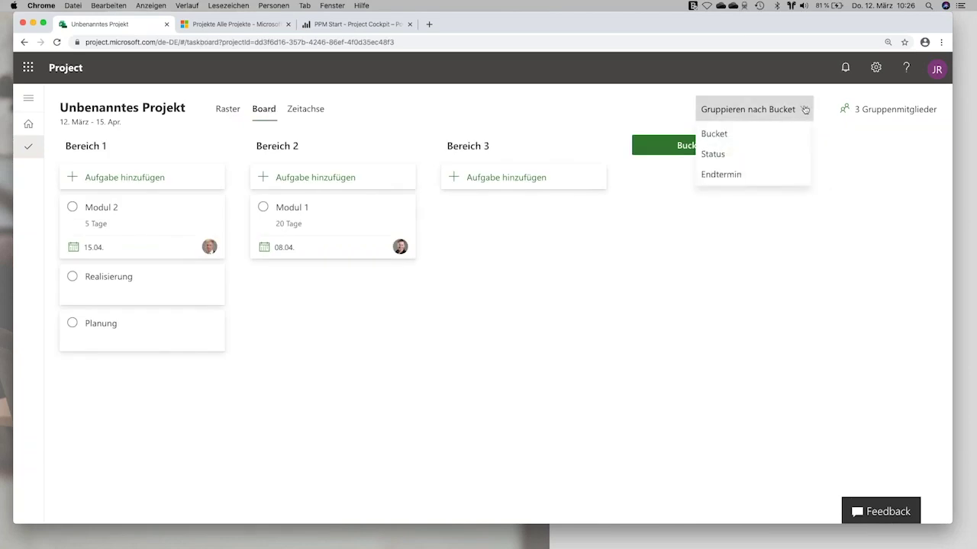
click(764, 154)
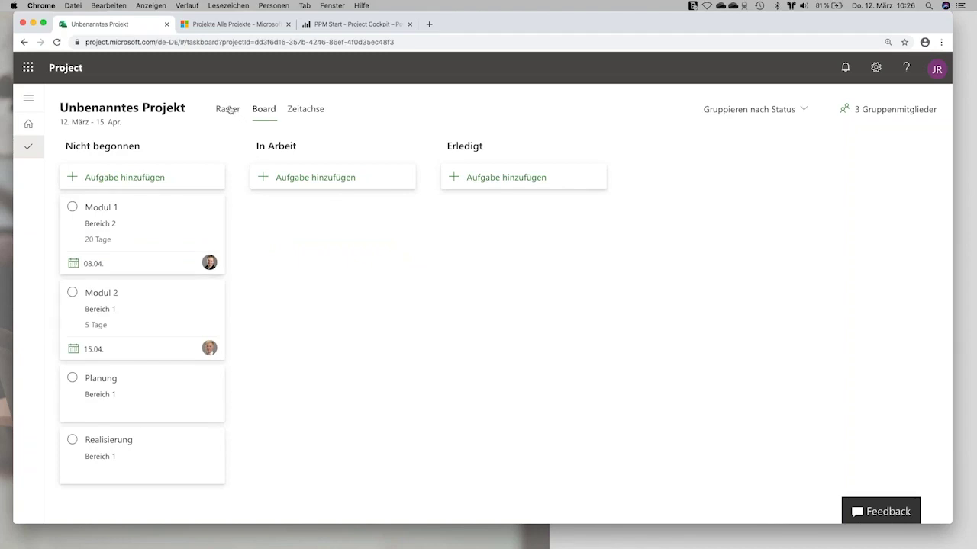
drag(146, 205, 305, 207)
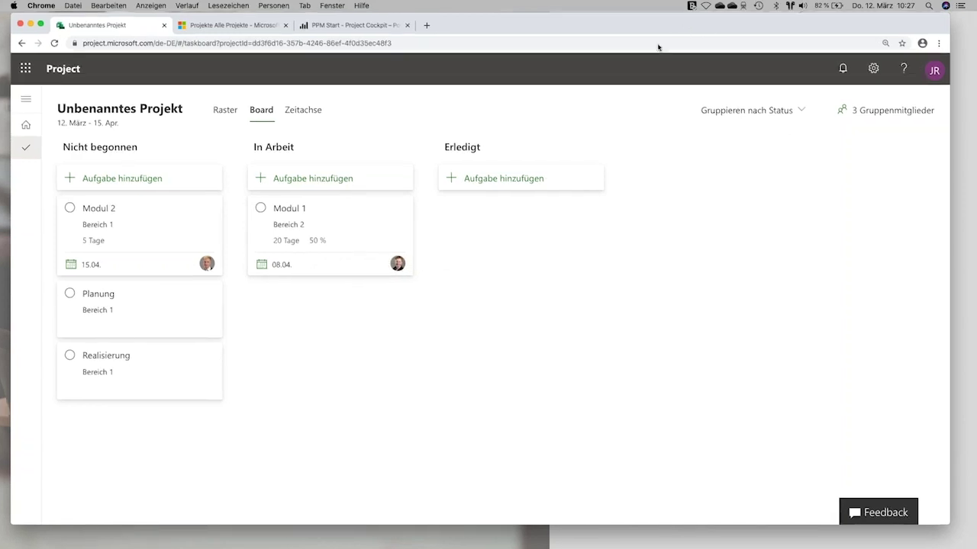
key(F11)
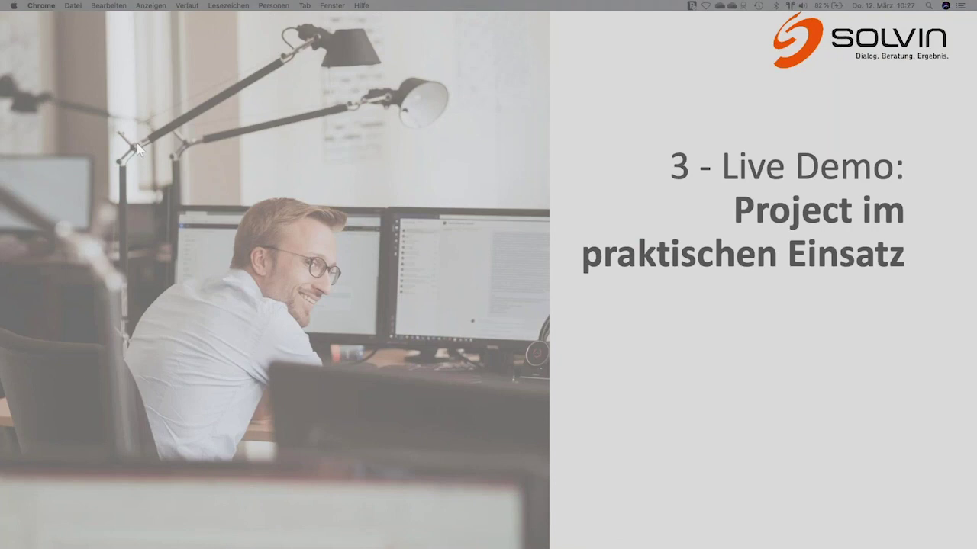
key(F11)
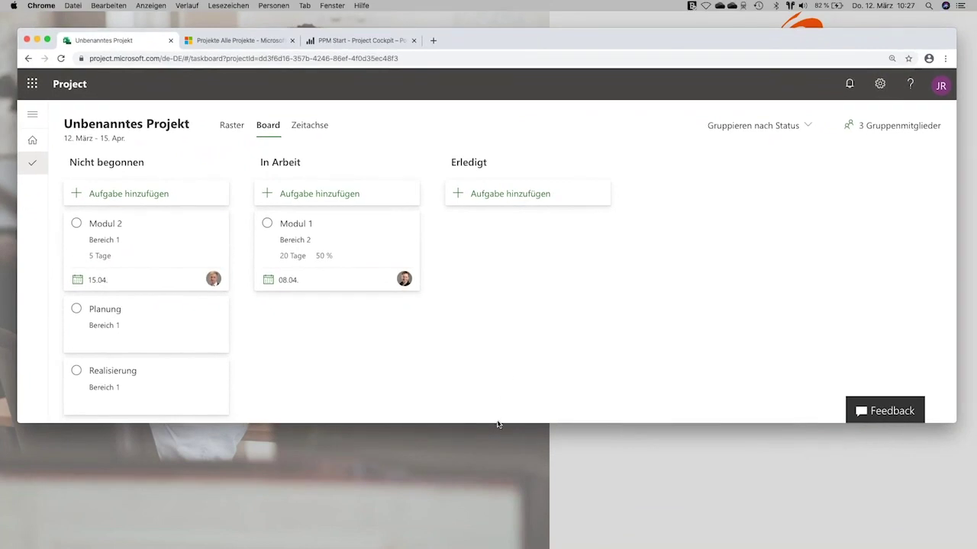
drag(497, 429, 498, 519)
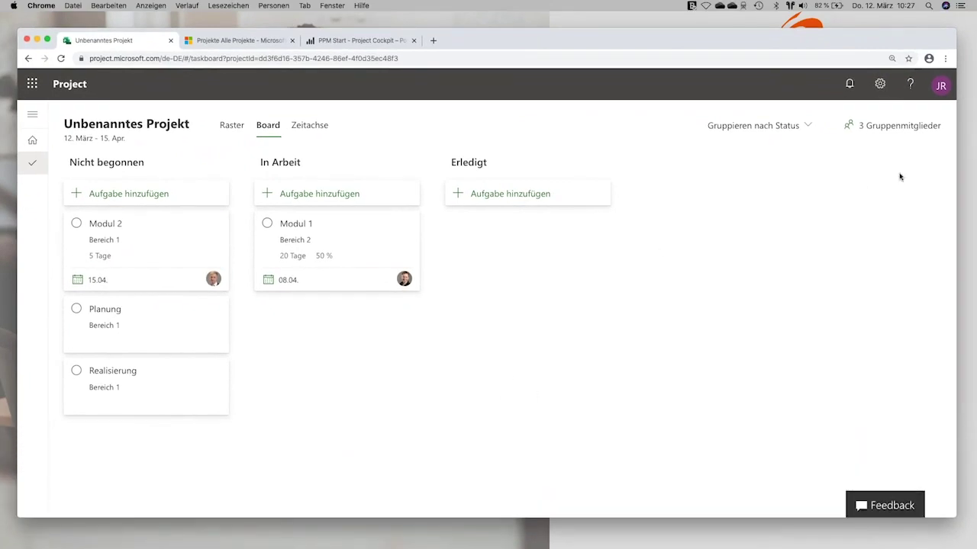
View the project group's 3 members, then move Chrome aside to reveal the Live Demo slide
click(889, 128)
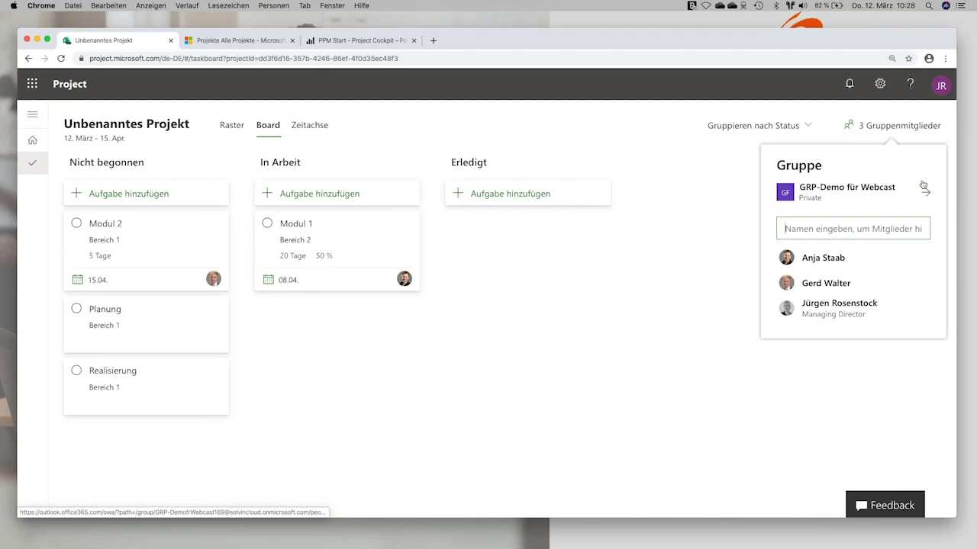
drag(663, 48, 0, 164)
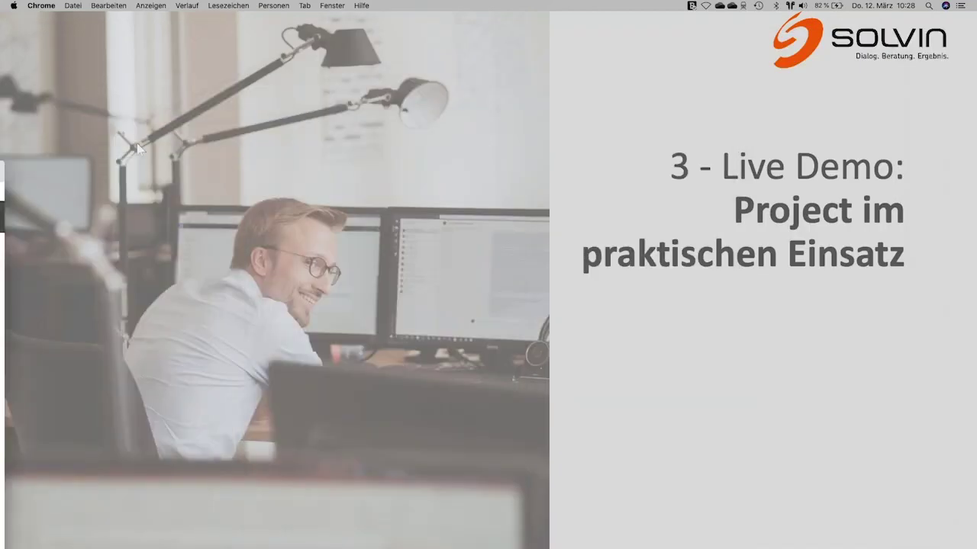
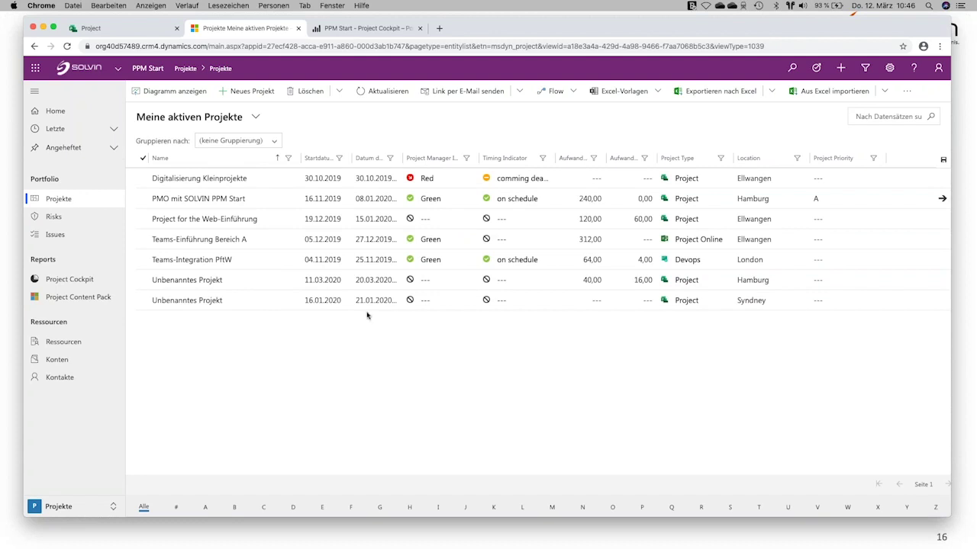
Switch the project list view from 'Meine aktiven Projekte' to 'Alle Projekte'
click(255, 119)
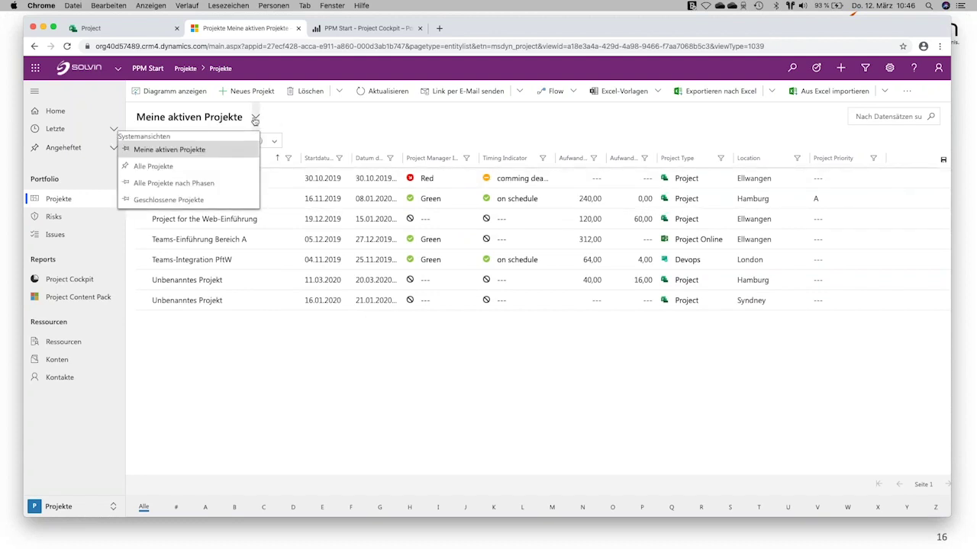
click(210, 167)
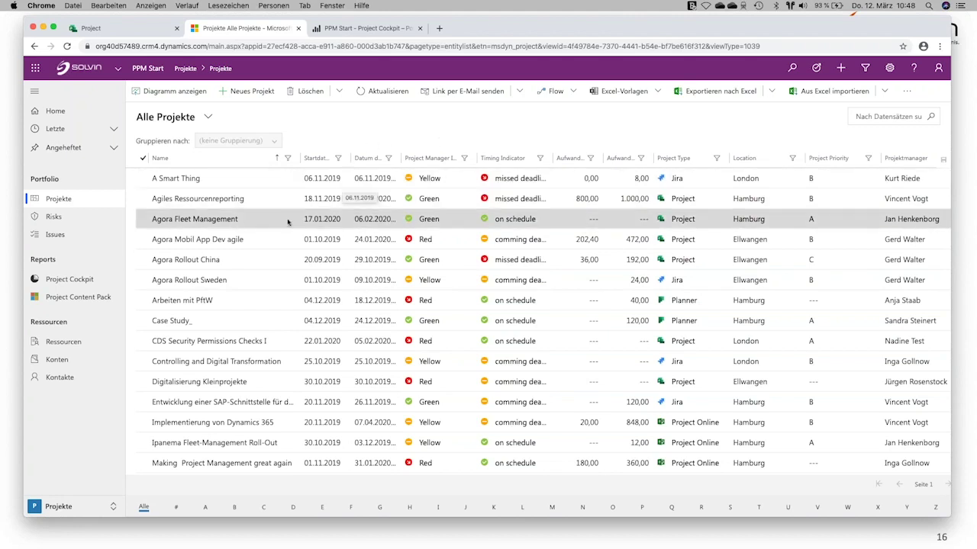
Select the 'Agora Mobil App Dev agile' row and open its project record with Bearbeiten
click(199, 241)
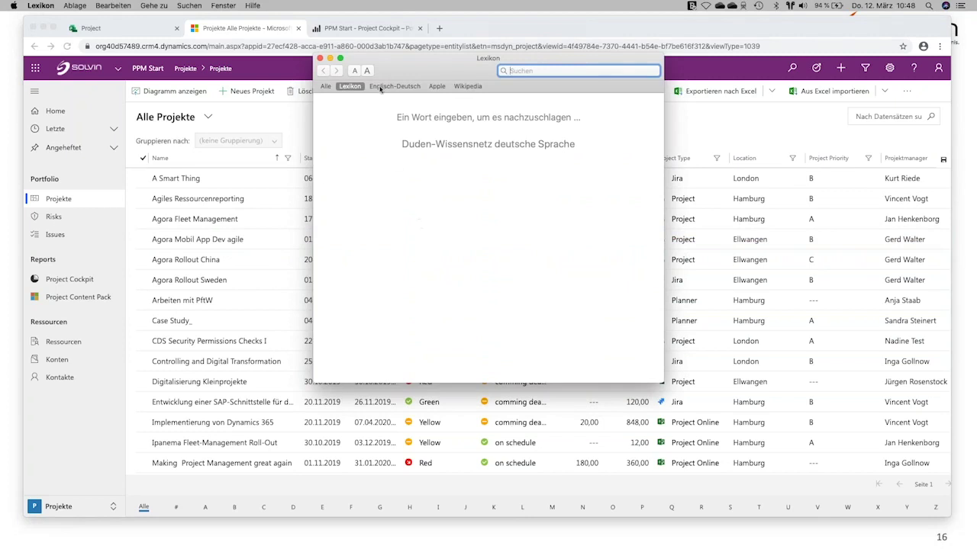
click(302, 199)
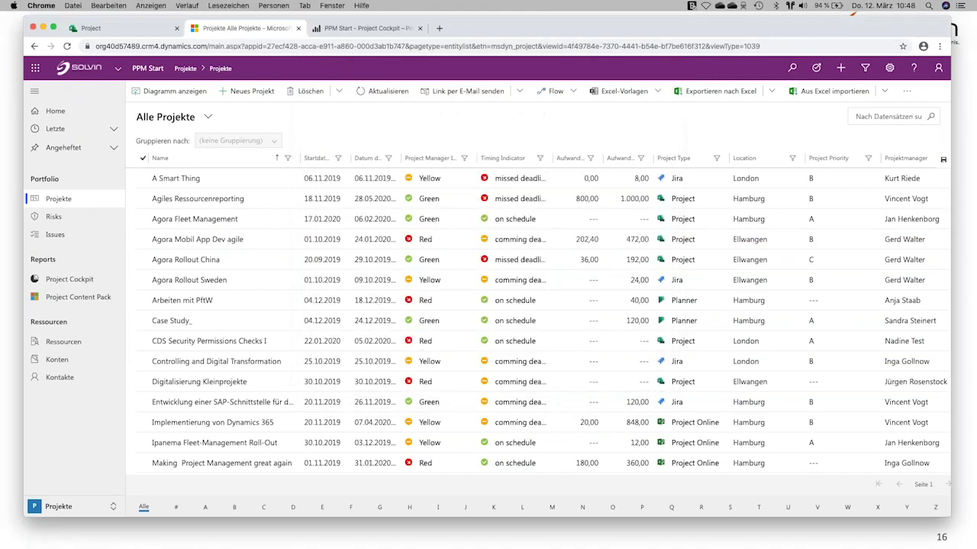
click(264, 239)
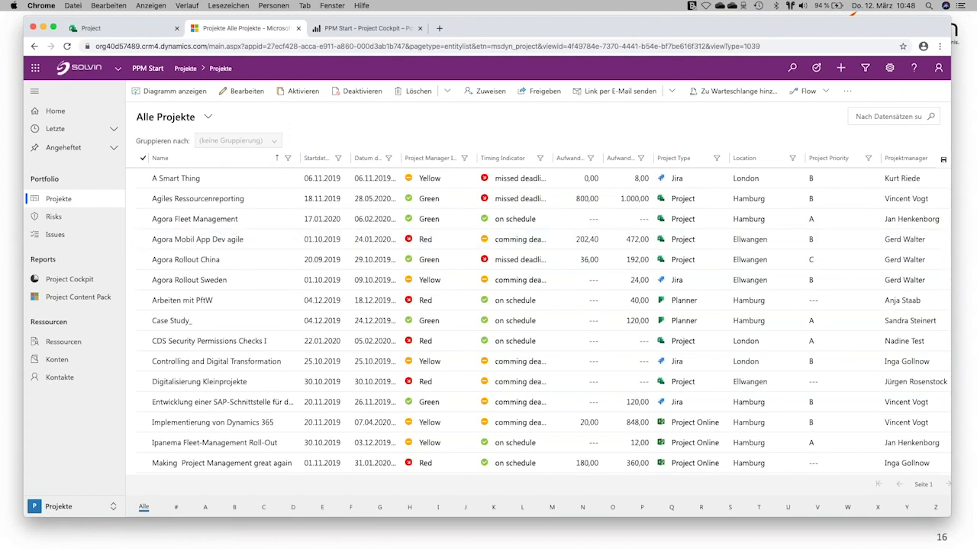
click(141, 239)
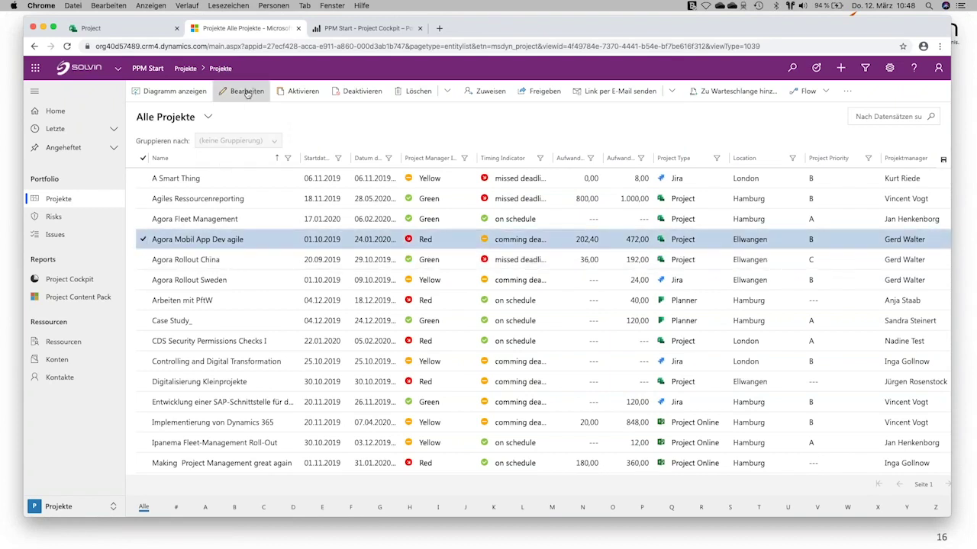
click(246, 92)
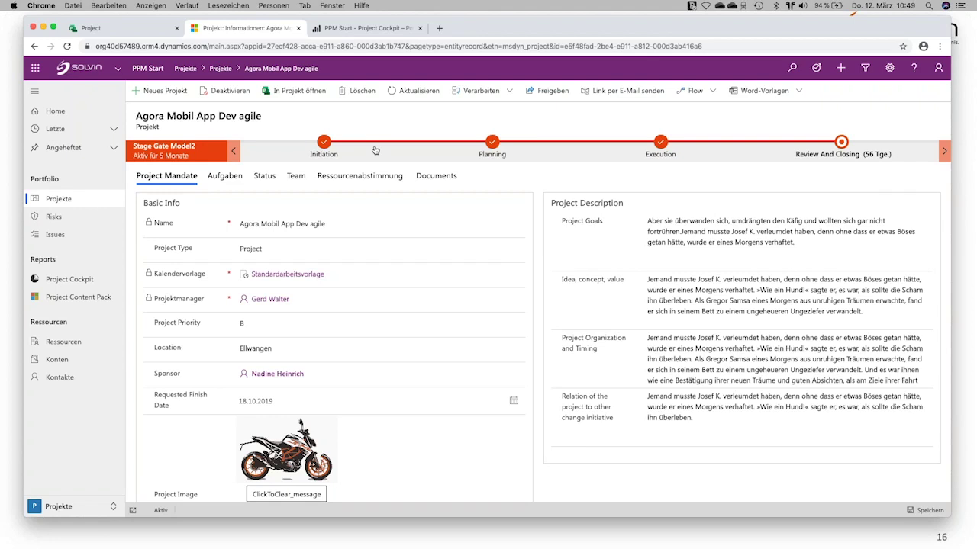
Check the Initiation stage details, then show the project's Aufgaben task grid
click(327, 156)
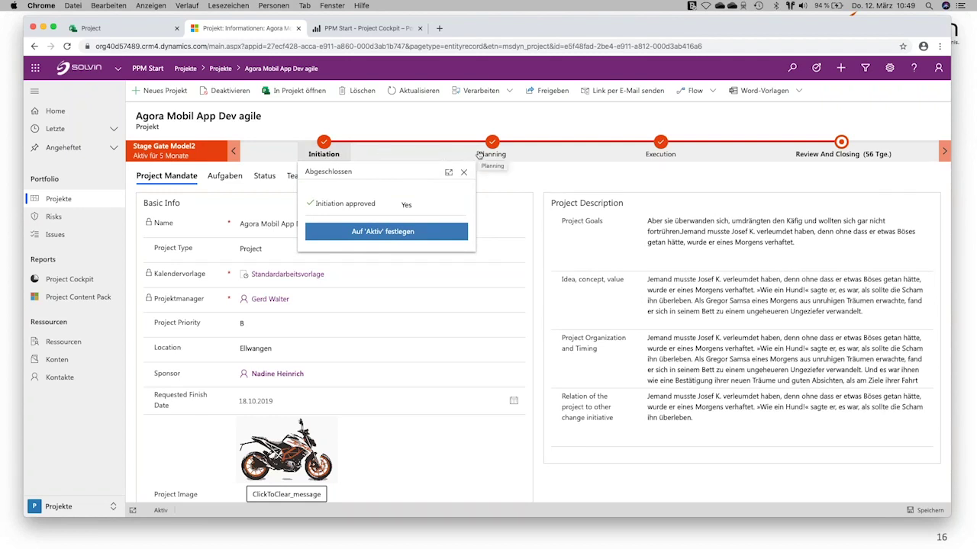
click(443, 123)
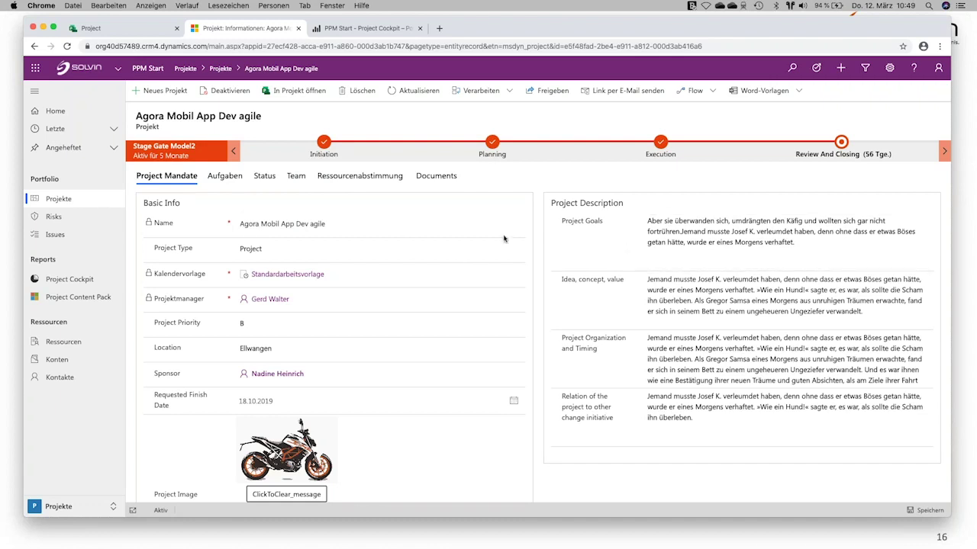
click(230, 180)
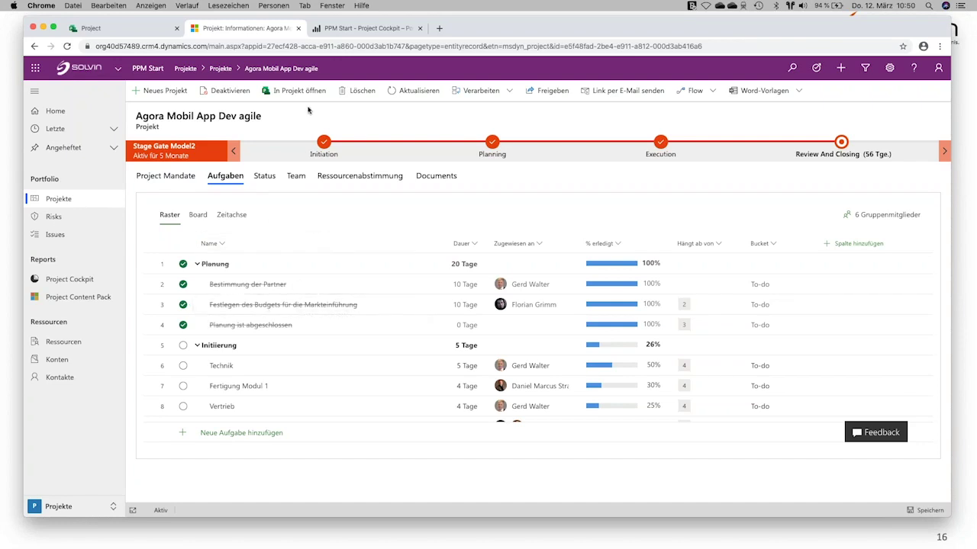
Look through the project's Status and Team tabs, then return to Project Mandate
click(265, 177)
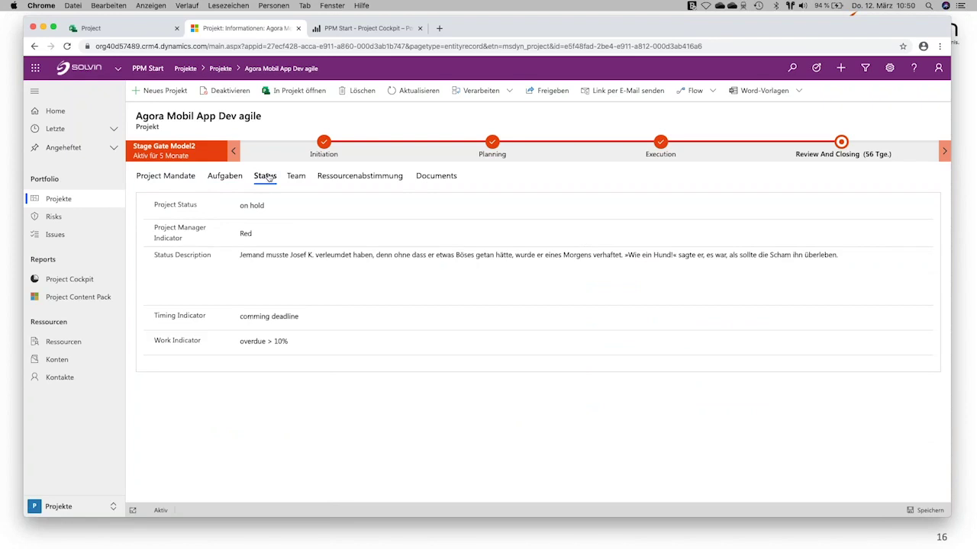
click(297, 177)
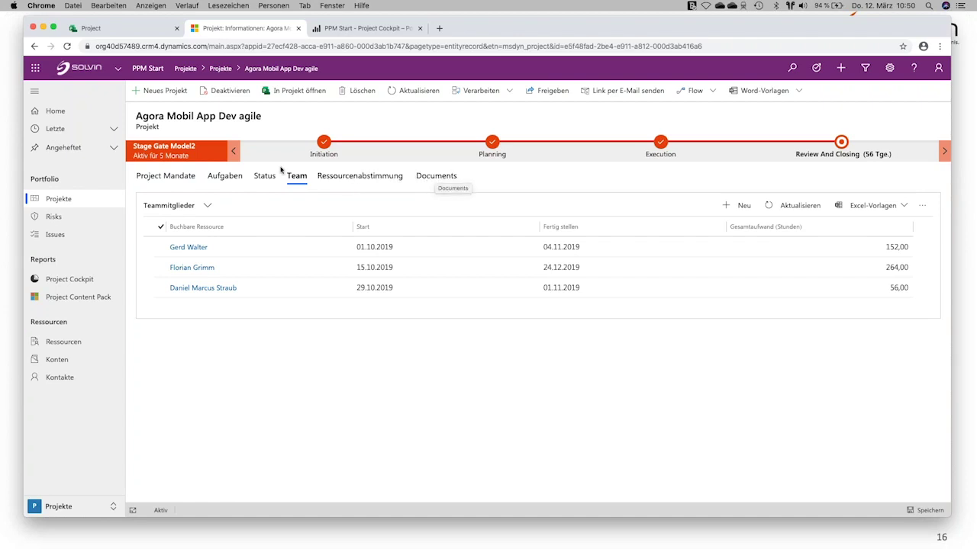
click(166, 176)
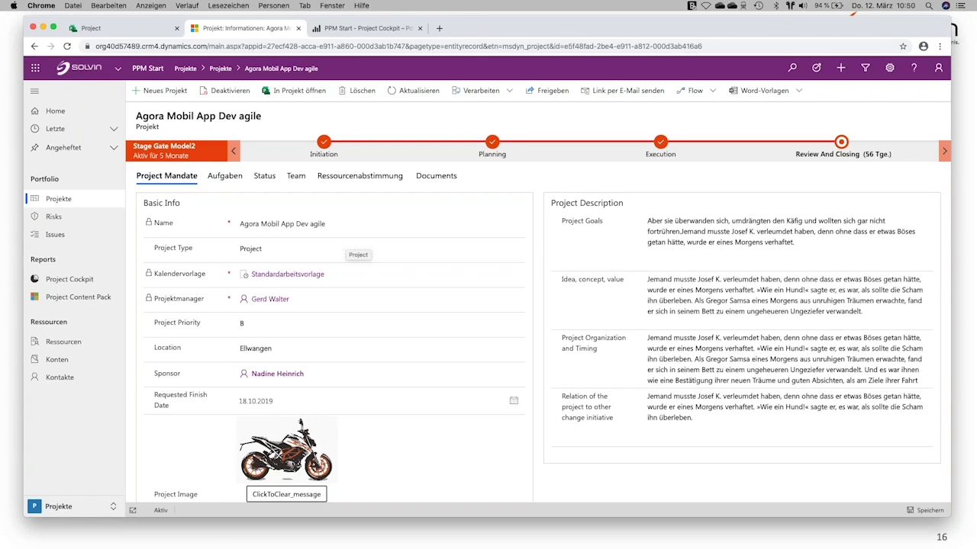
Export the 'Project Status v2' Word template report and open the downloaded .docx
click(799, 92)
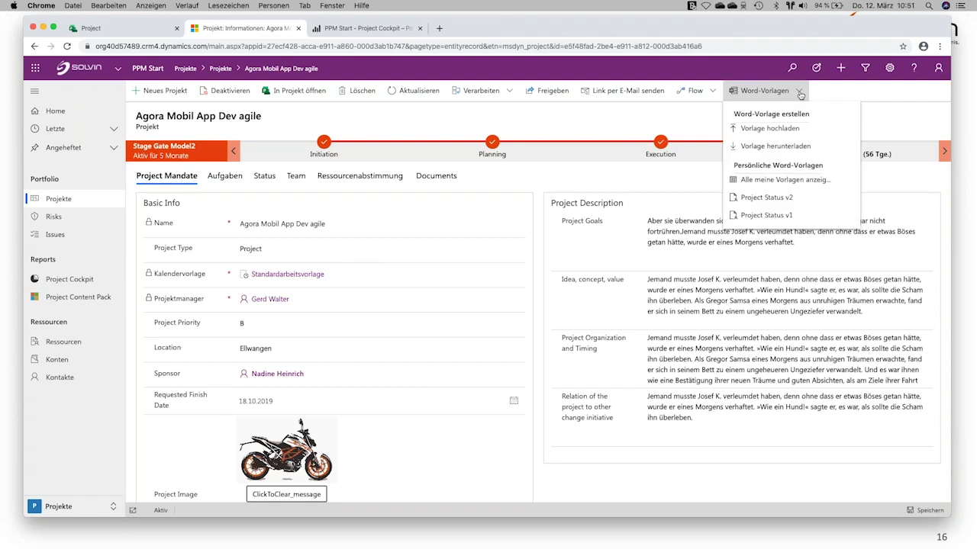
click(816, 199)
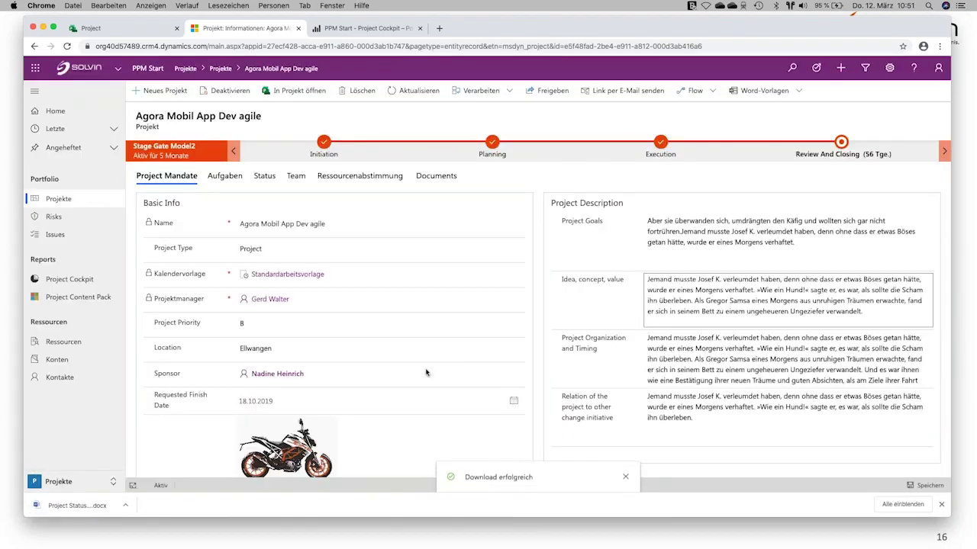
click(79, 506)
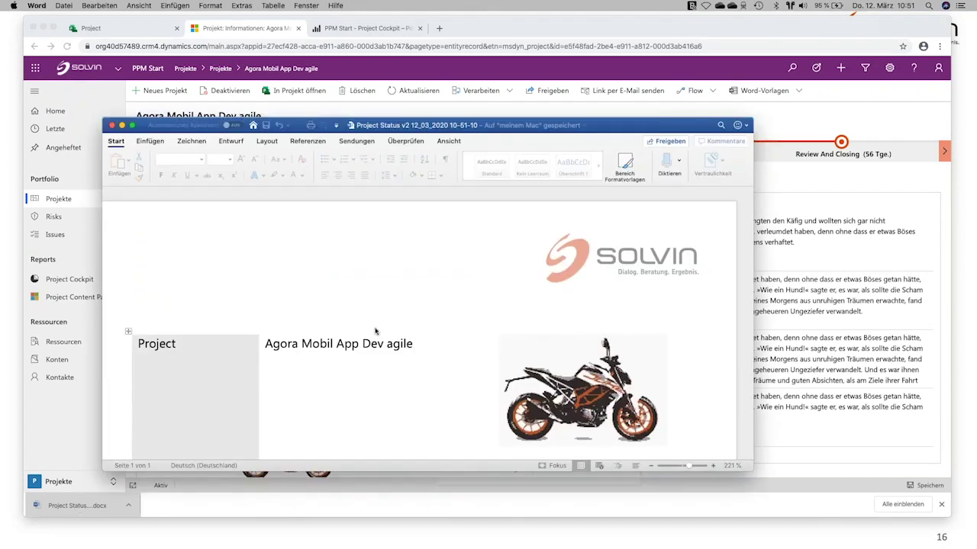
Zoom the Word status report out to 100%, move it aside, and close it
drag(610, 127, 654, 80)
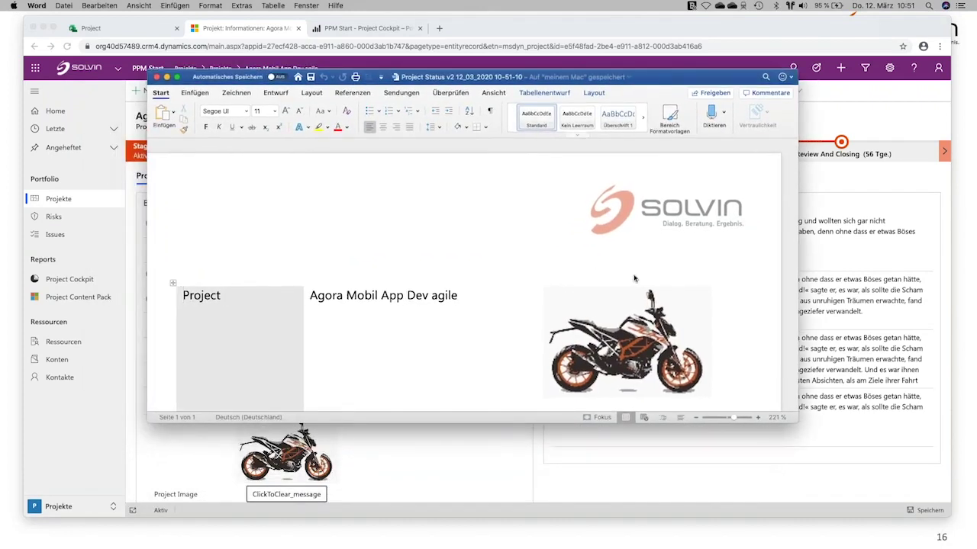
click(696, 418)
click(696, 418)
click(695, 418)
click(696, 419)
click(696, 418)
click(695, 418)
click(695, 418)
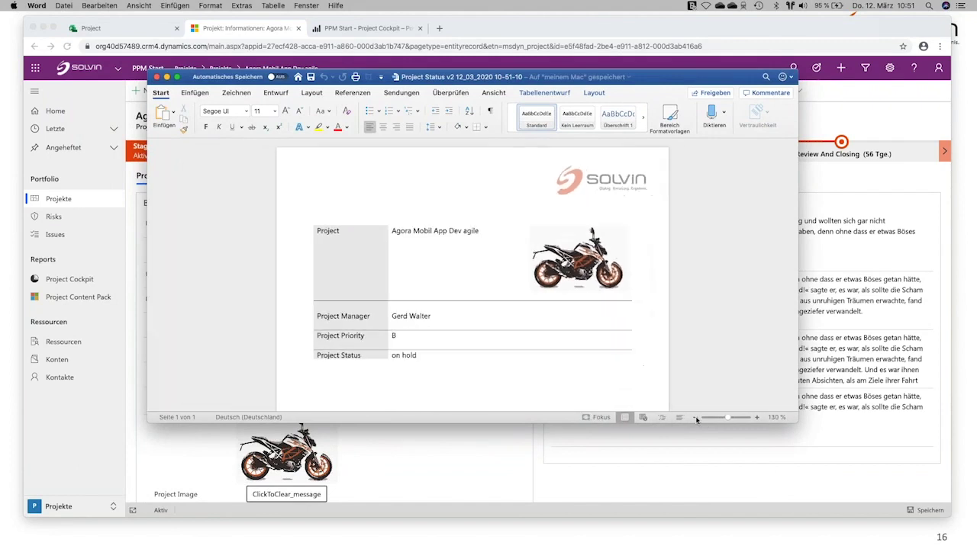
click(696, 418)
click(695, 418)
click(696, 418)
click(696, 418)
click(696, 418)
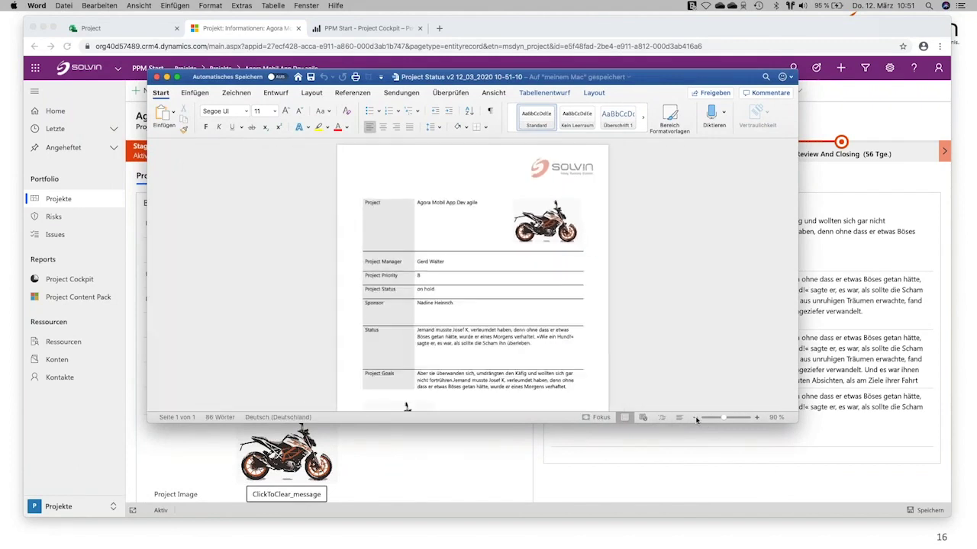
click(696, 418)
drag(679, 77, 770, 145)
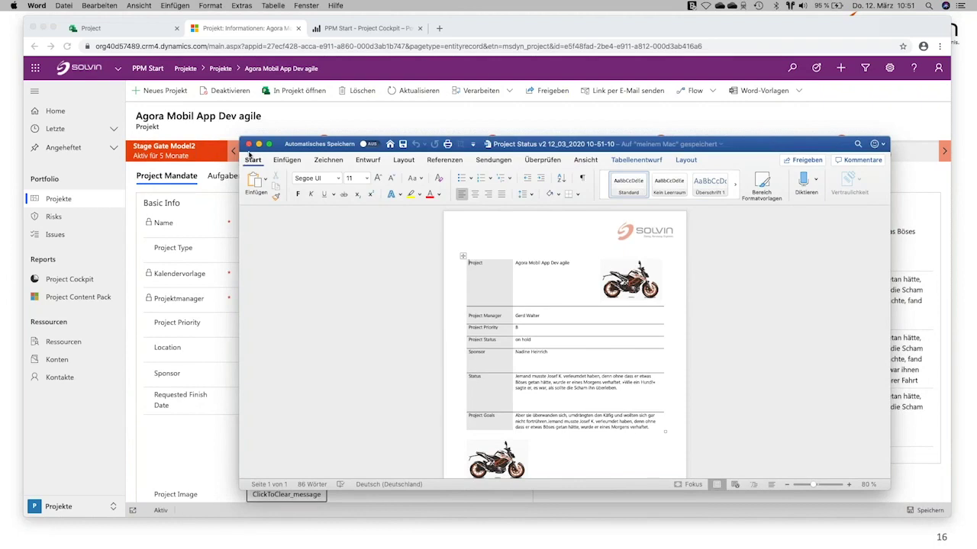
click(248, 144)
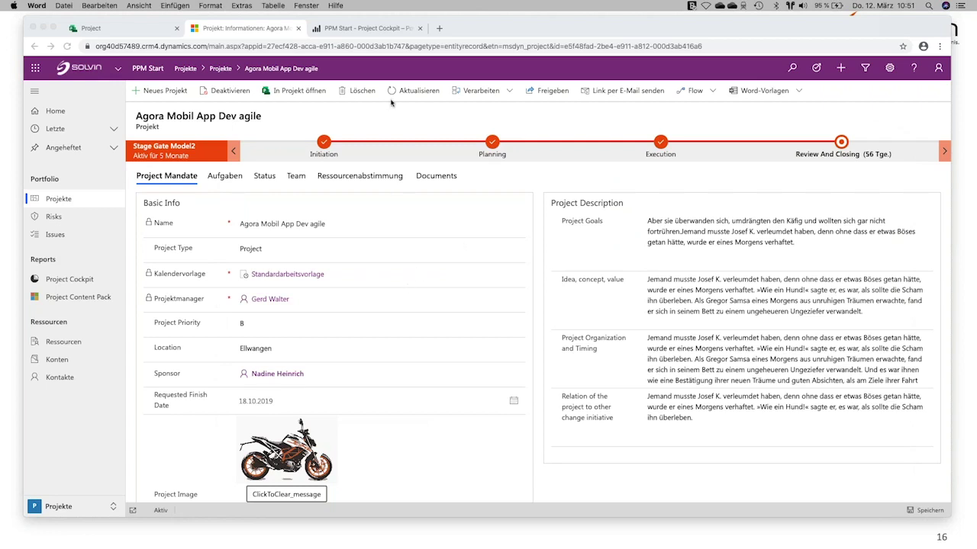
click(363, 30)
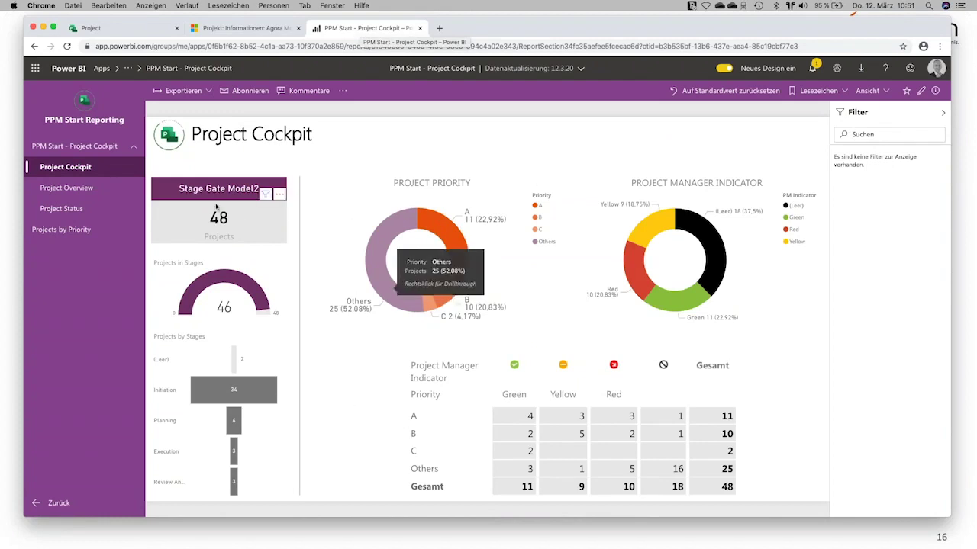
click(76, 188)
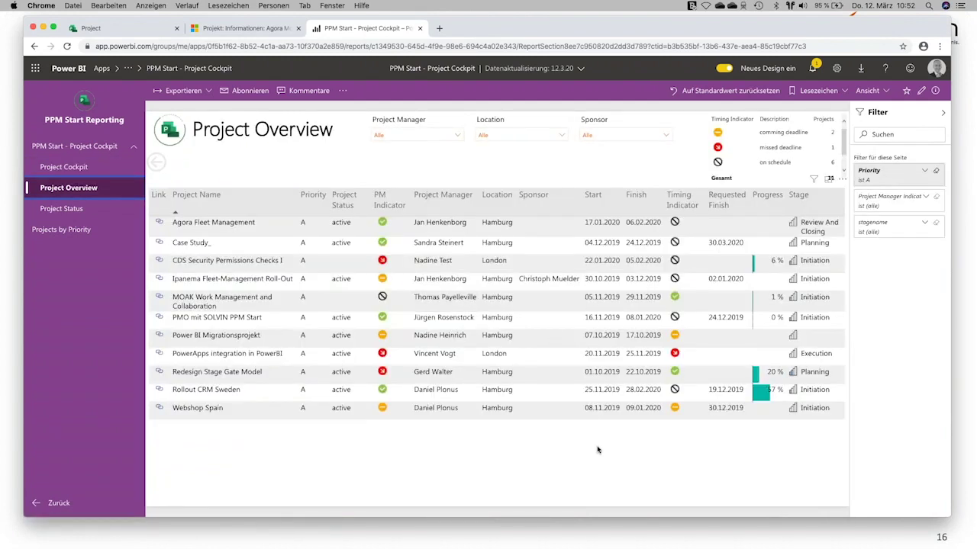
click(86, 209)
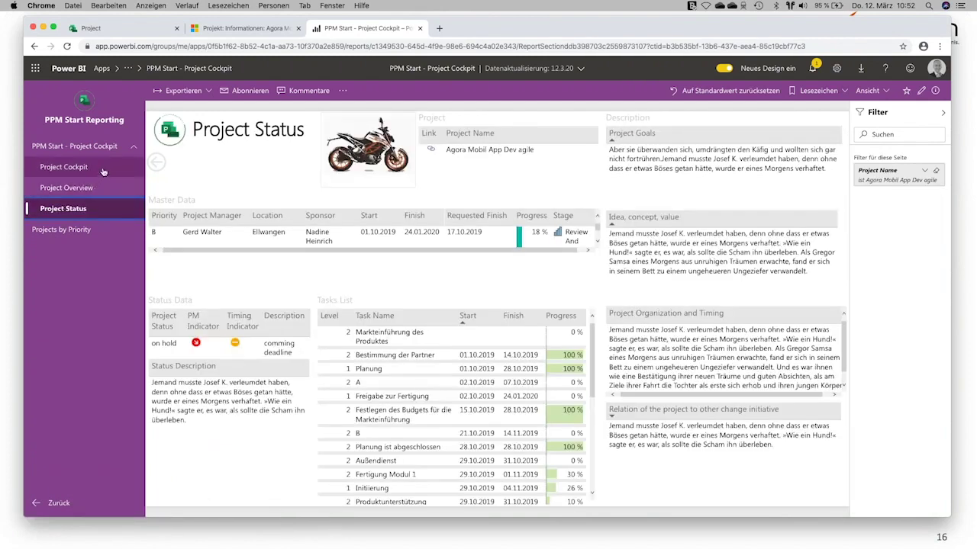
click(109, 168)
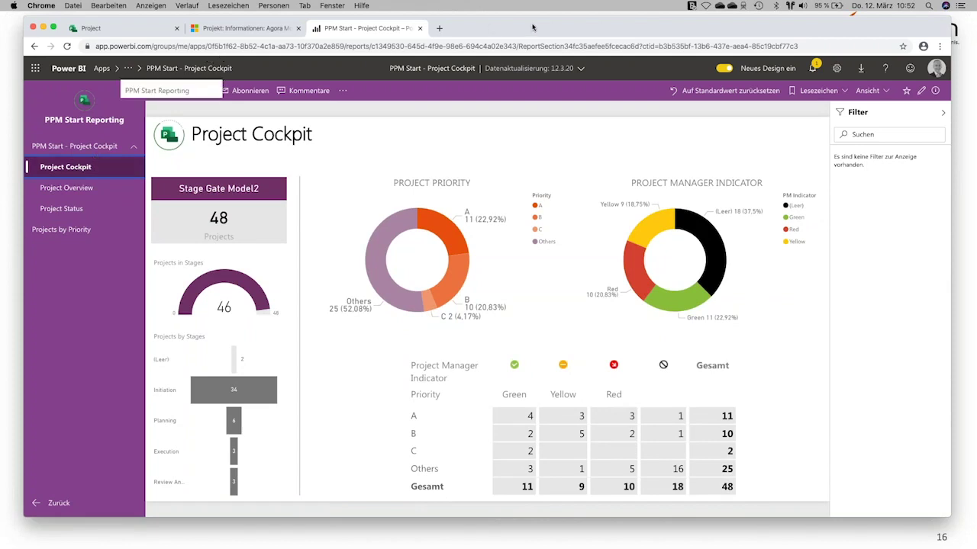
drag(532, 27, 531, 35)
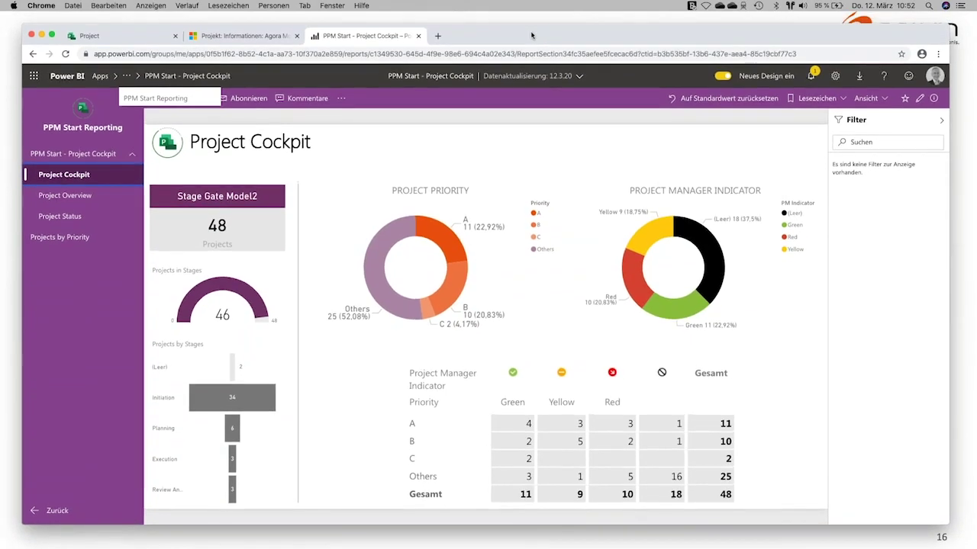
click(282, 36)
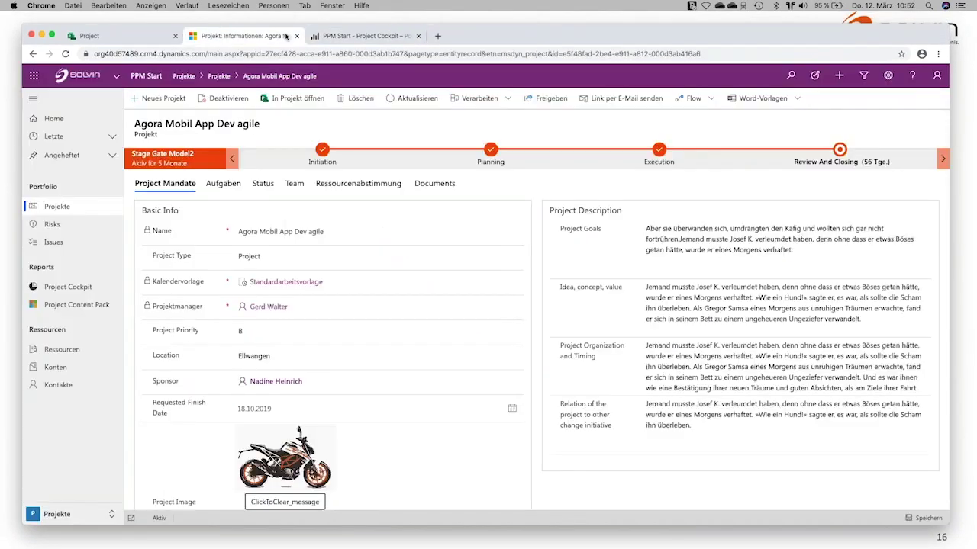
Open the Projekte list and group it by Location
click(59, 208)
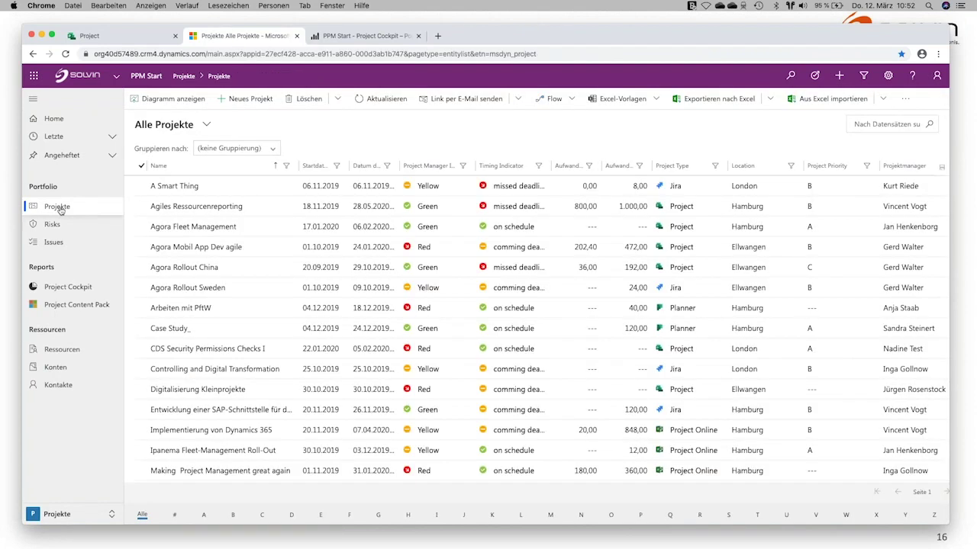
click(273, 148)
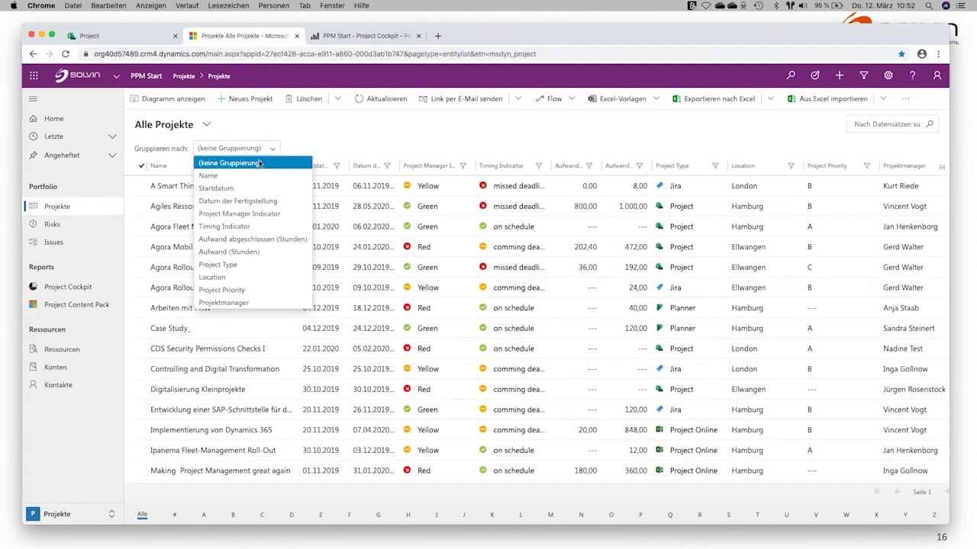
key(Escape)
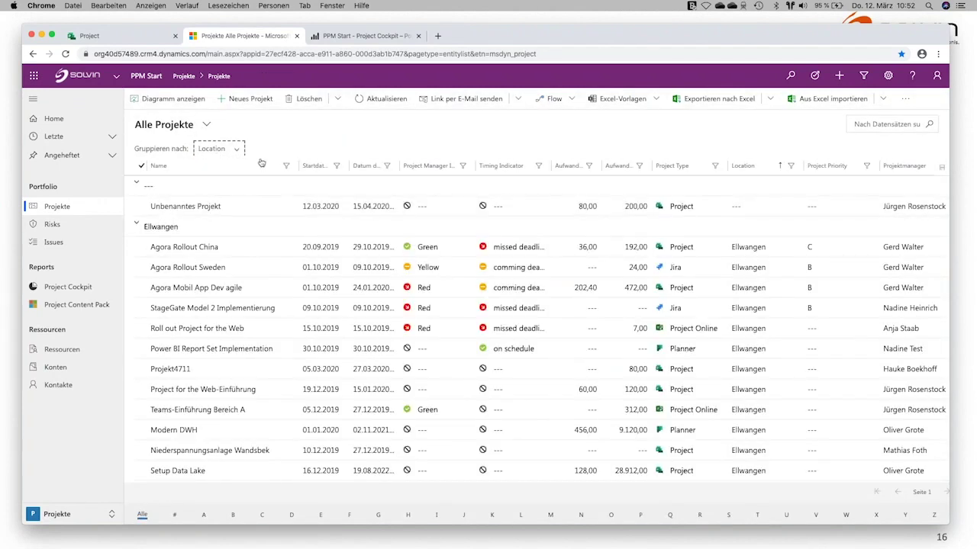
Collapse the no-location, Ellwangen, Hamburg, London and Syndney groups, then expand Ellwangen
click(136, 186)
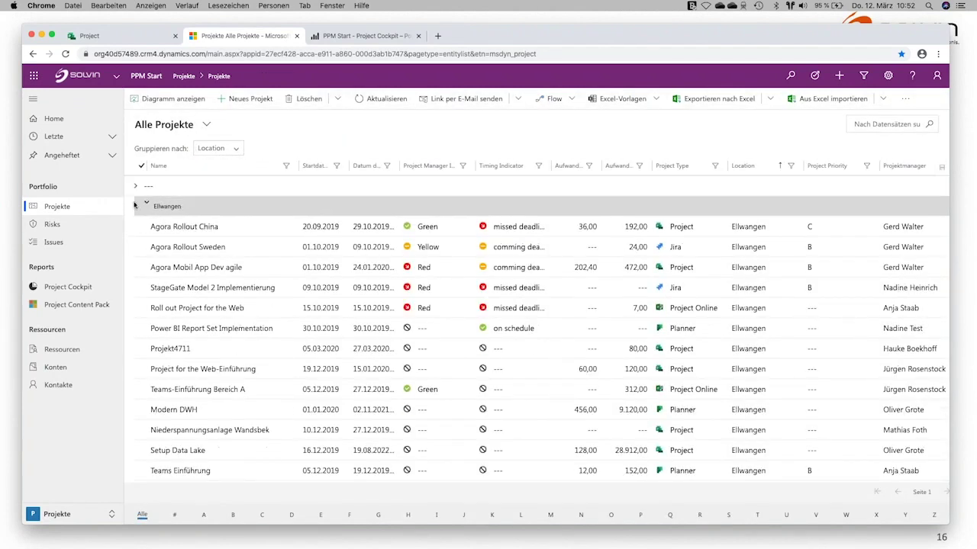
click(146, 204)
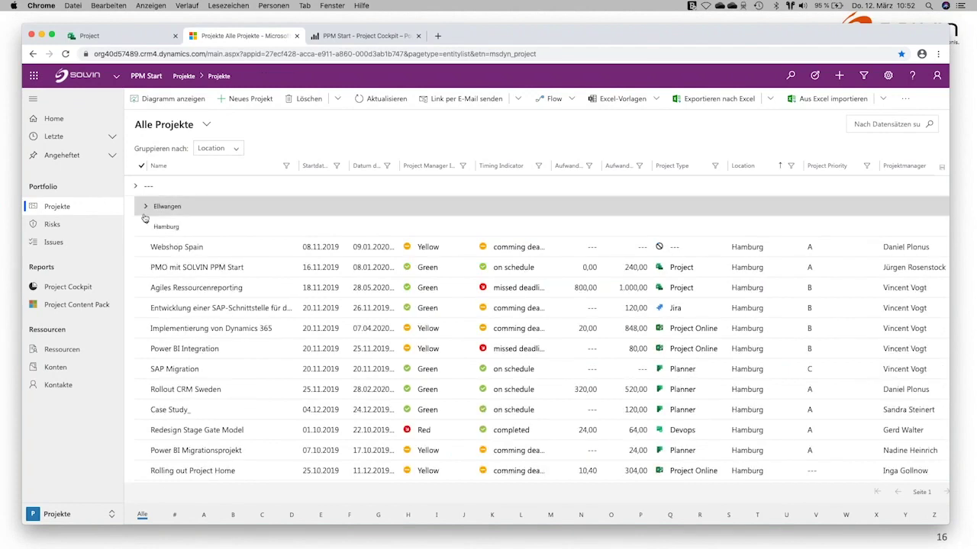
click(146, 225)
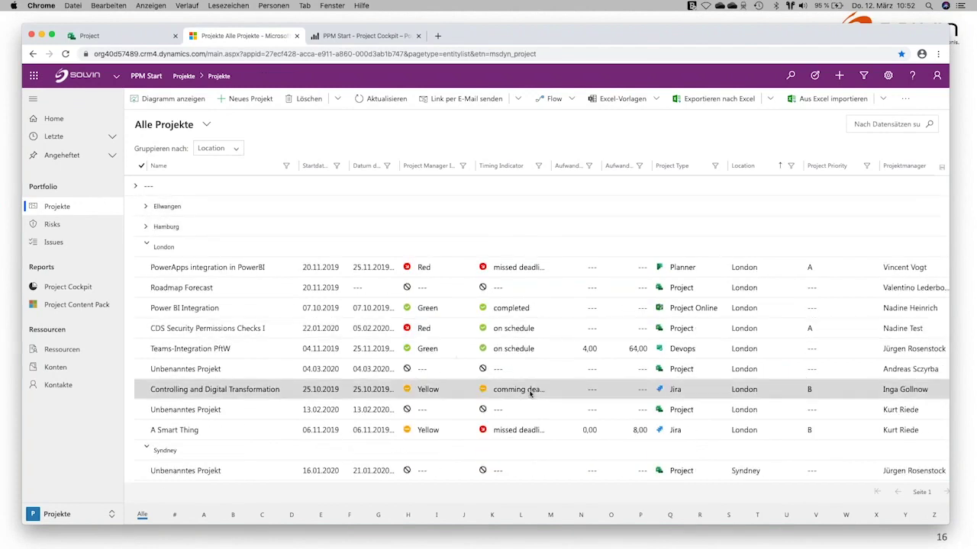
click(147, 246)
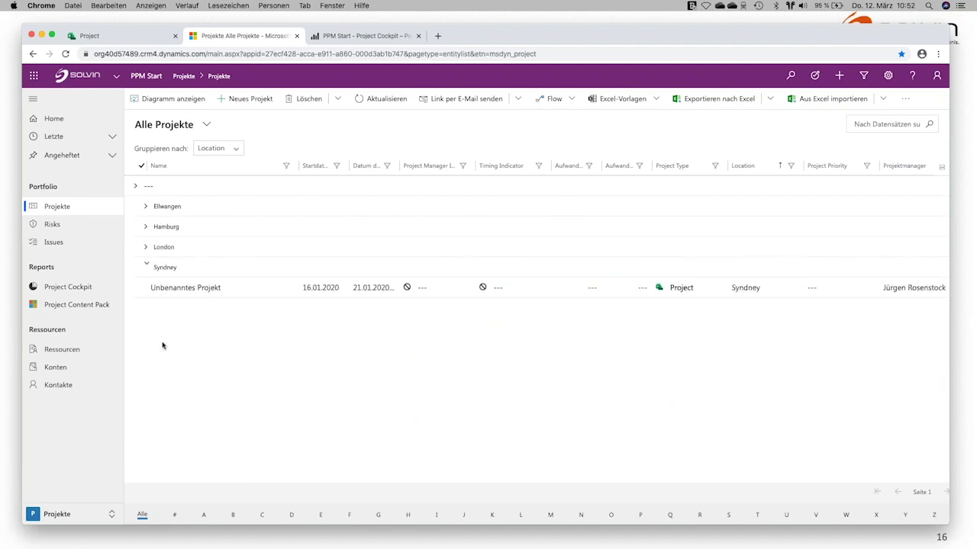
click(147, 267)
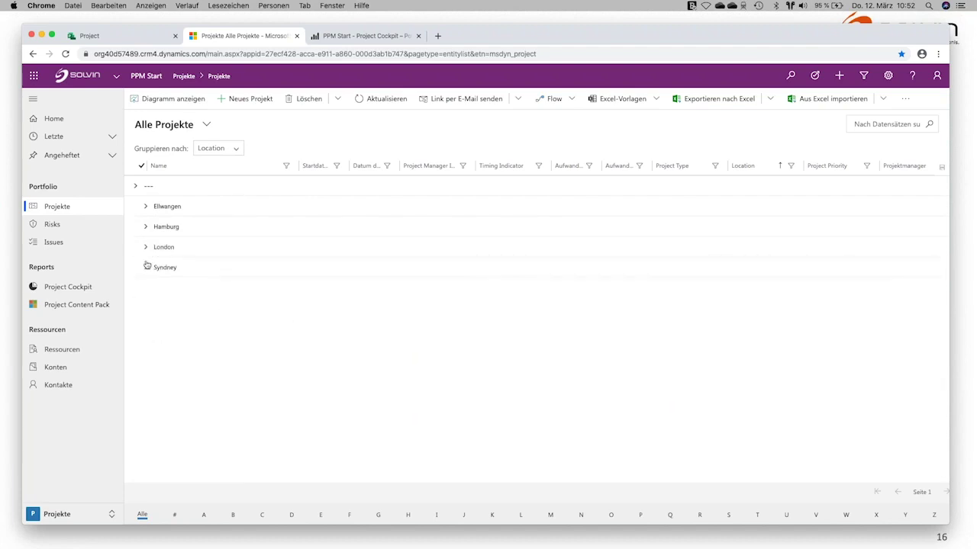
click(147, 209)
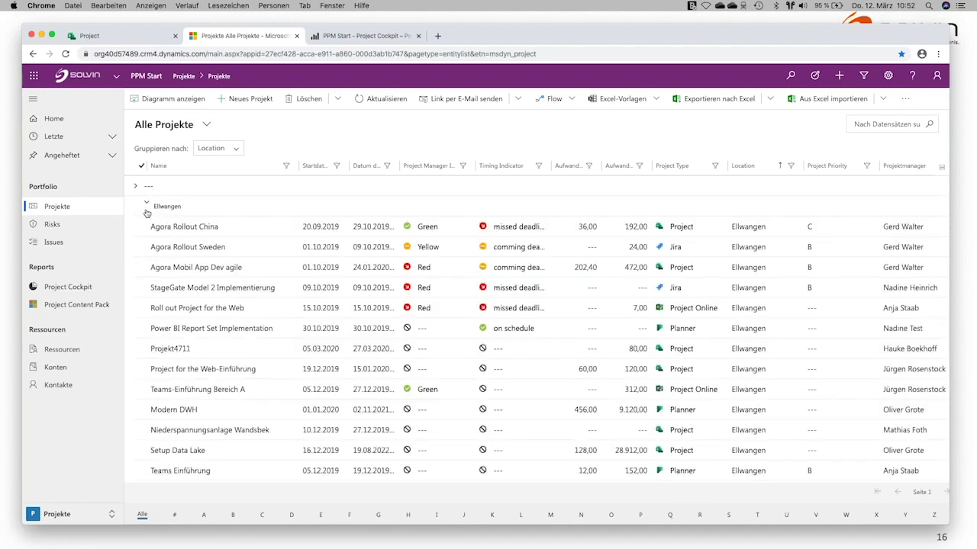